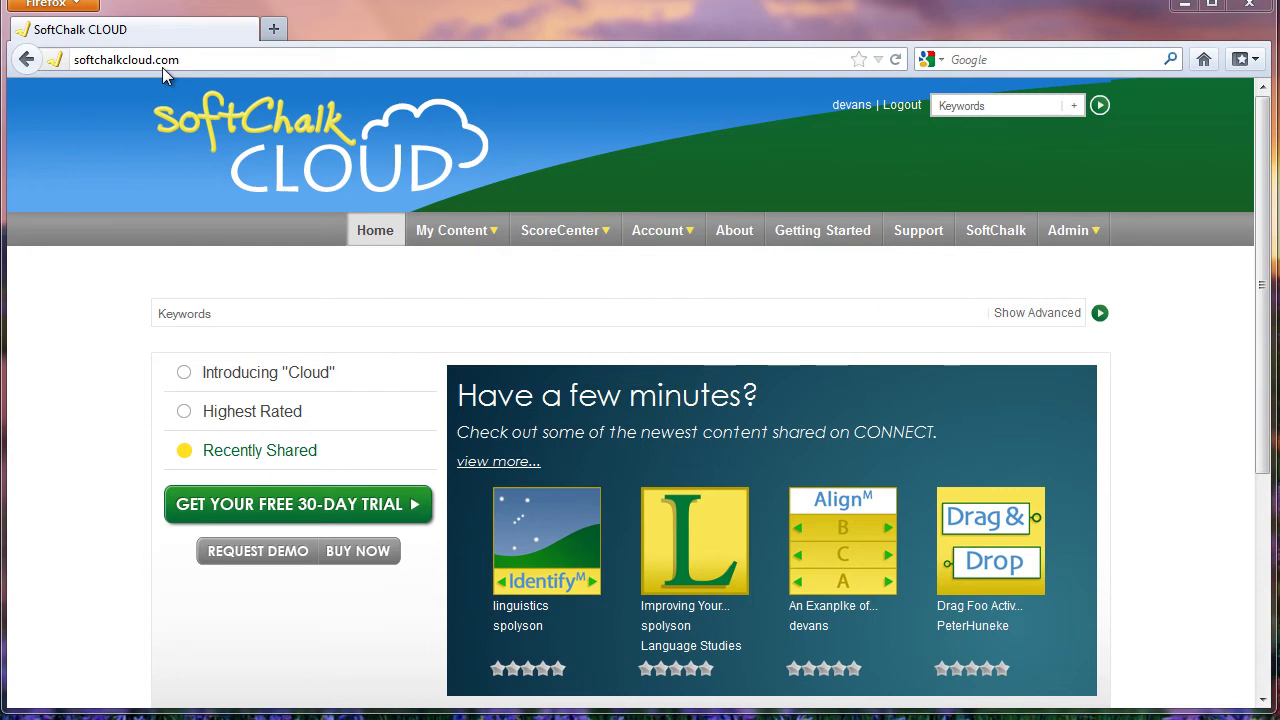
Launch SoftChalk Create from My Content > Create Content in SoftChalk Cloud
mouse_move(457, 243)
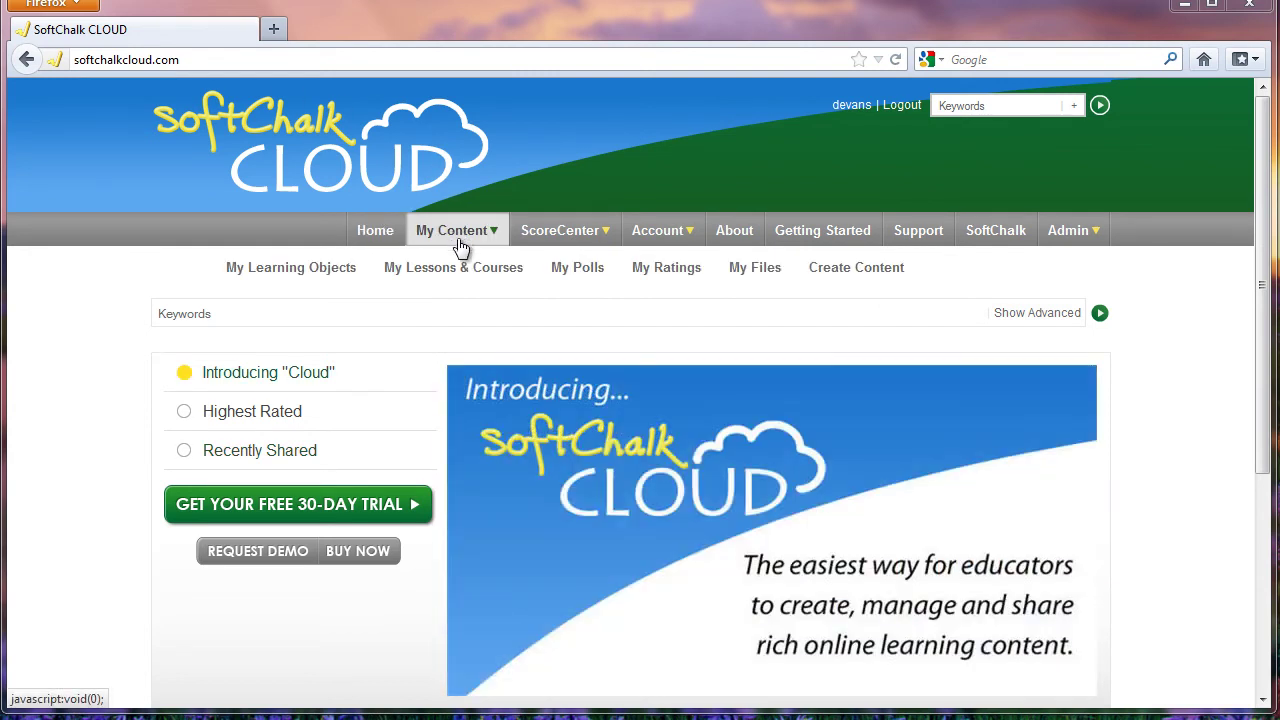
left_click(853, 270)
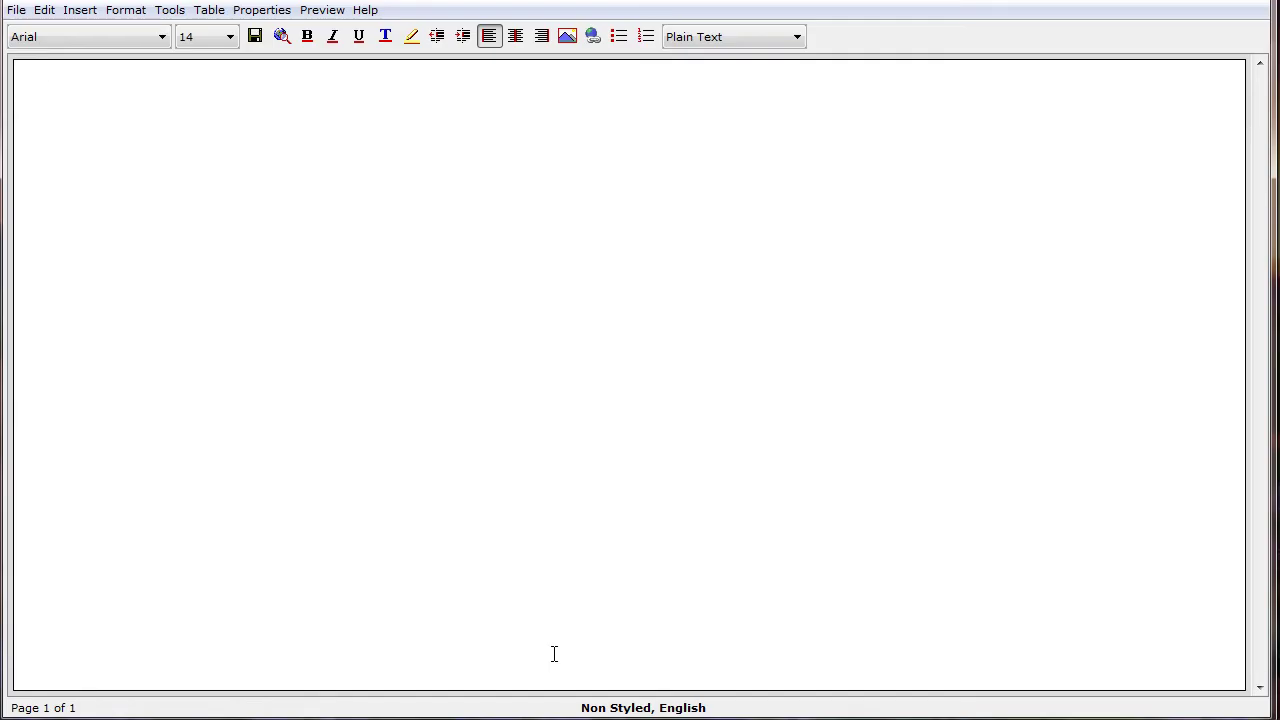
Type 'You can type' on the first line of the blank lesson
type("You can type")
Make the word 'can' bold and italic
double_click(85, 82)
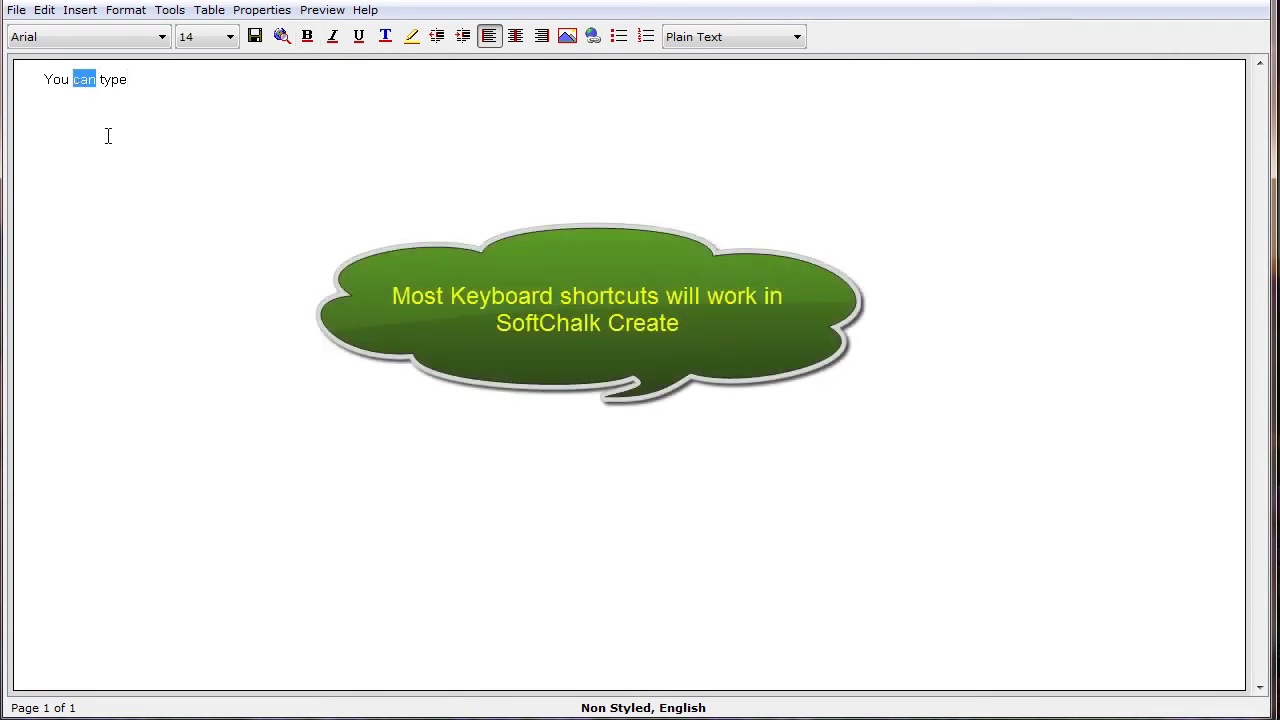
left_click(307, 36)
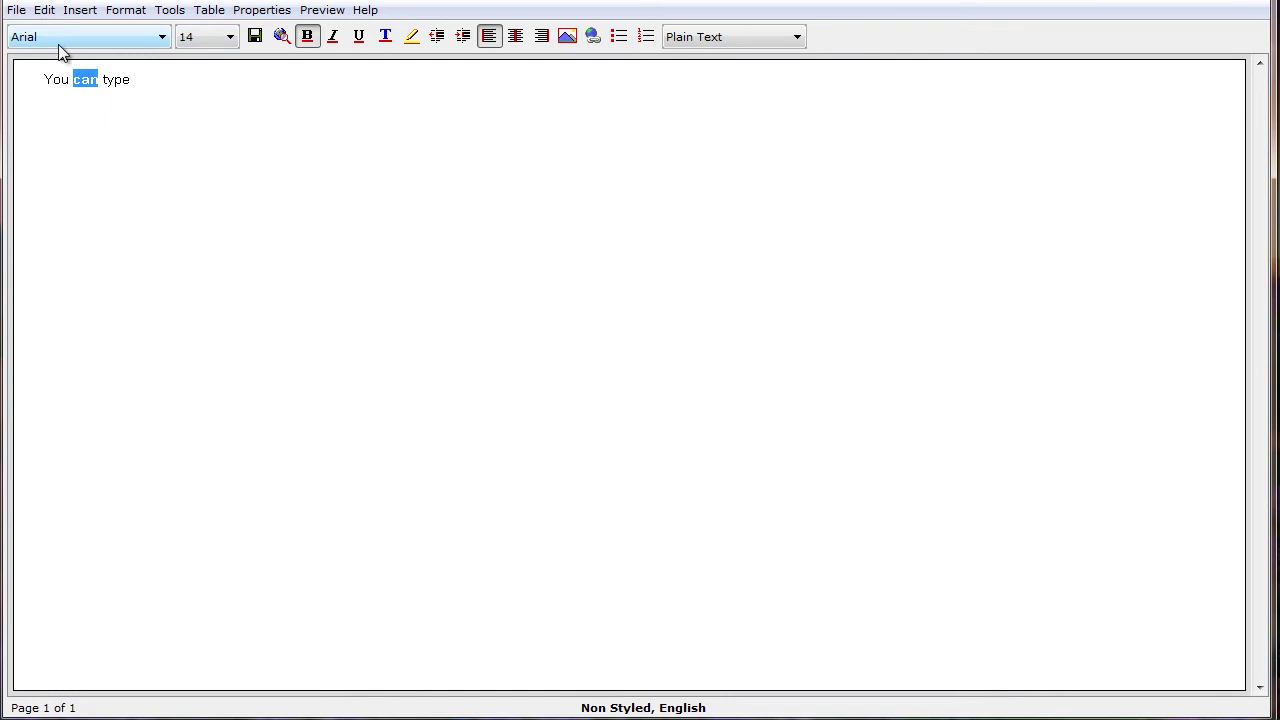
left_click(336, 37)
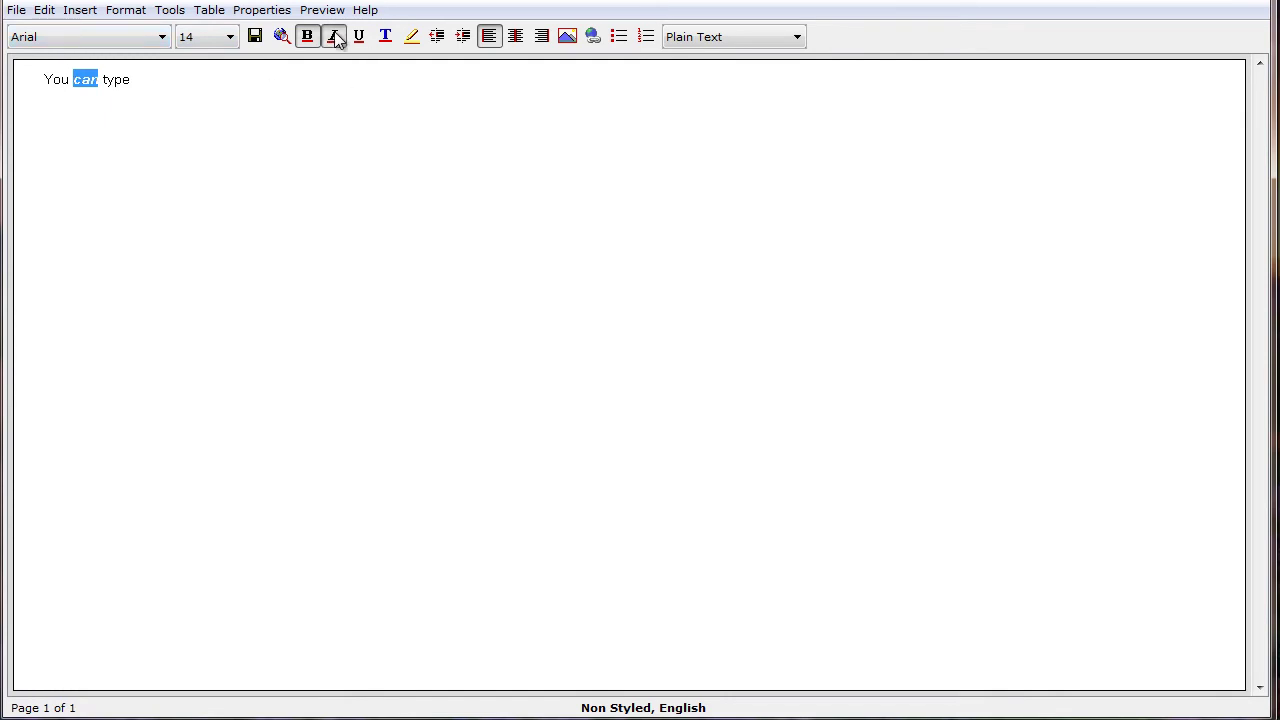
left_click(338, 78)
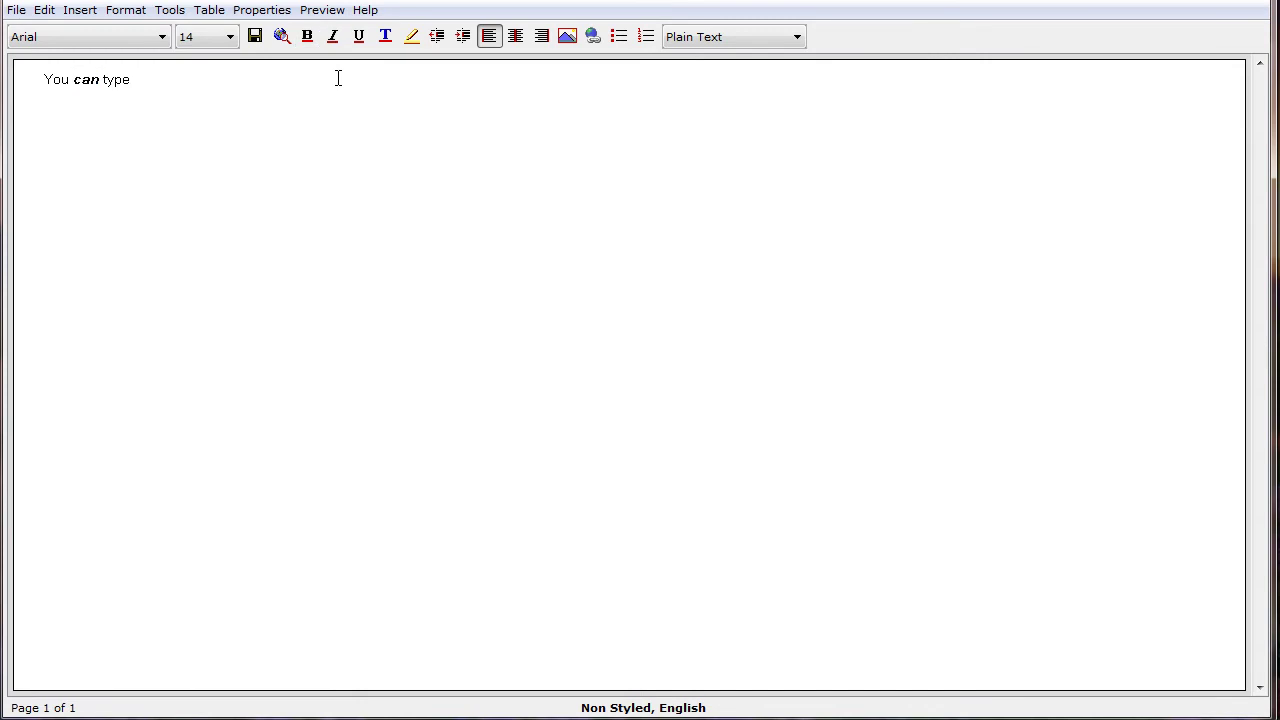
Try indenting and centre/right alignment on the sentence, ending left-aligned with no indent
left_click(463, 37)
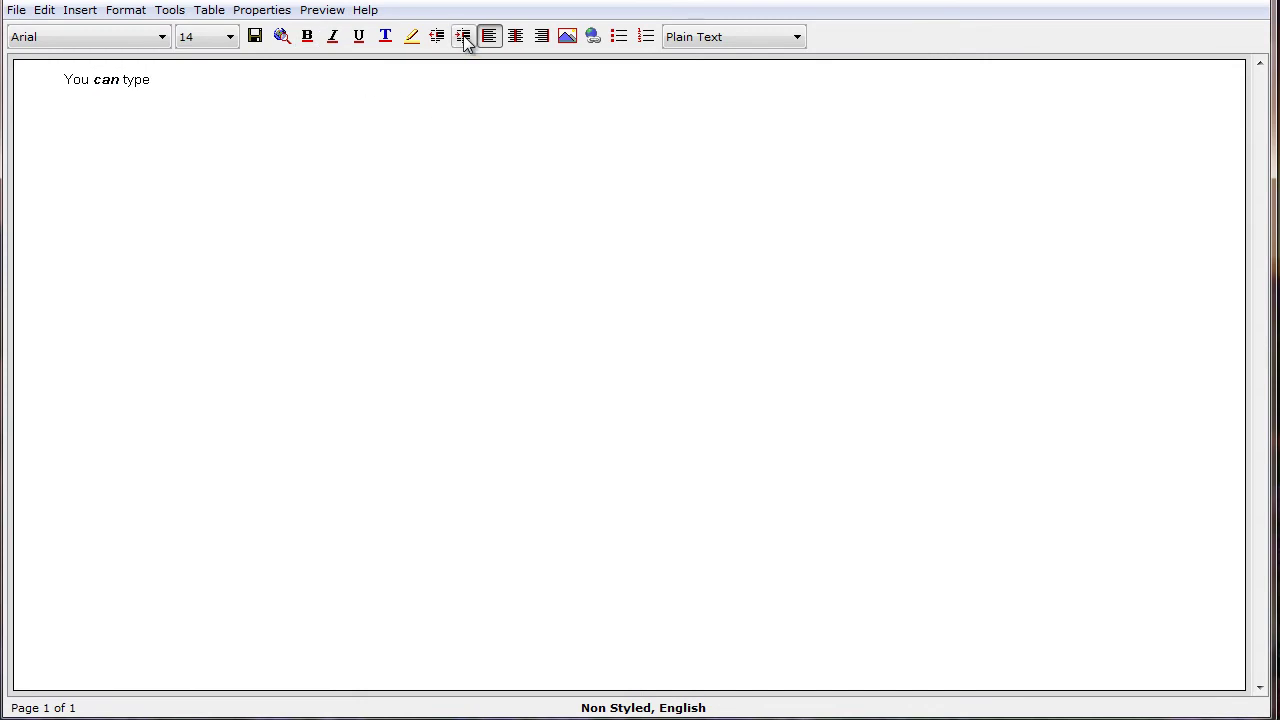
left_click(463, 37)
left_click(436, 37)
left_click(436, 37)
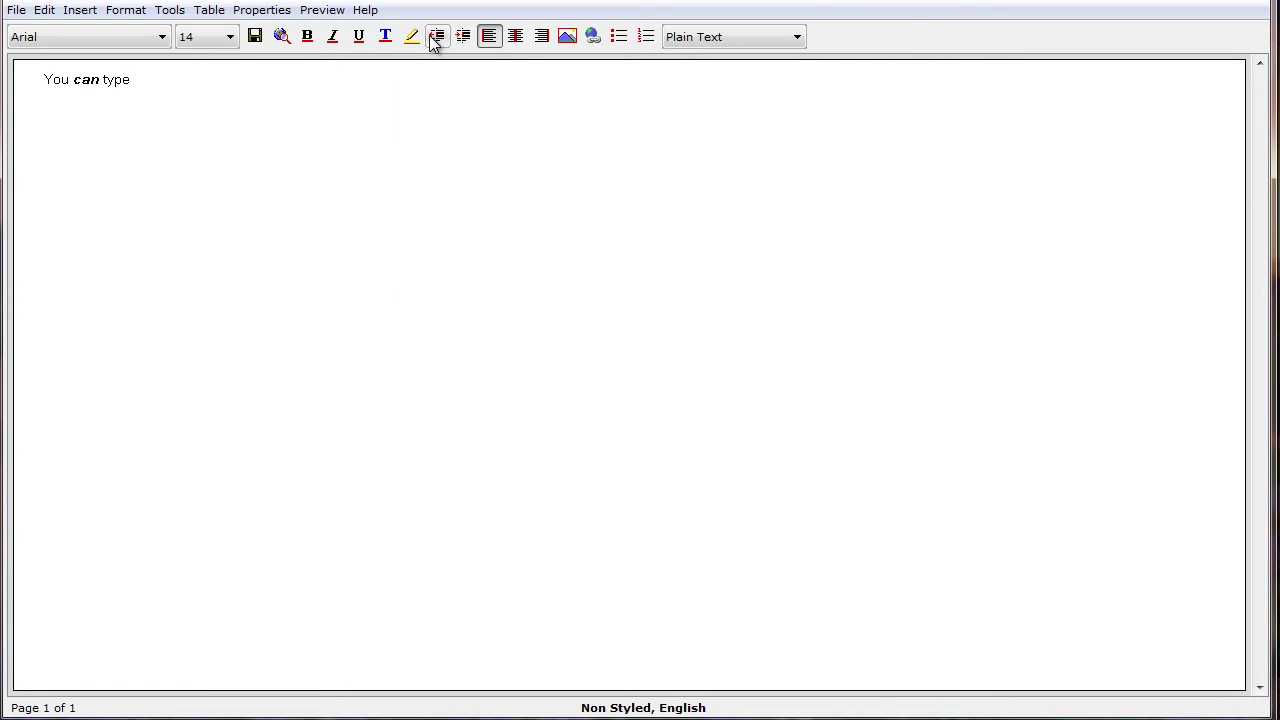
left_click(517, 37)
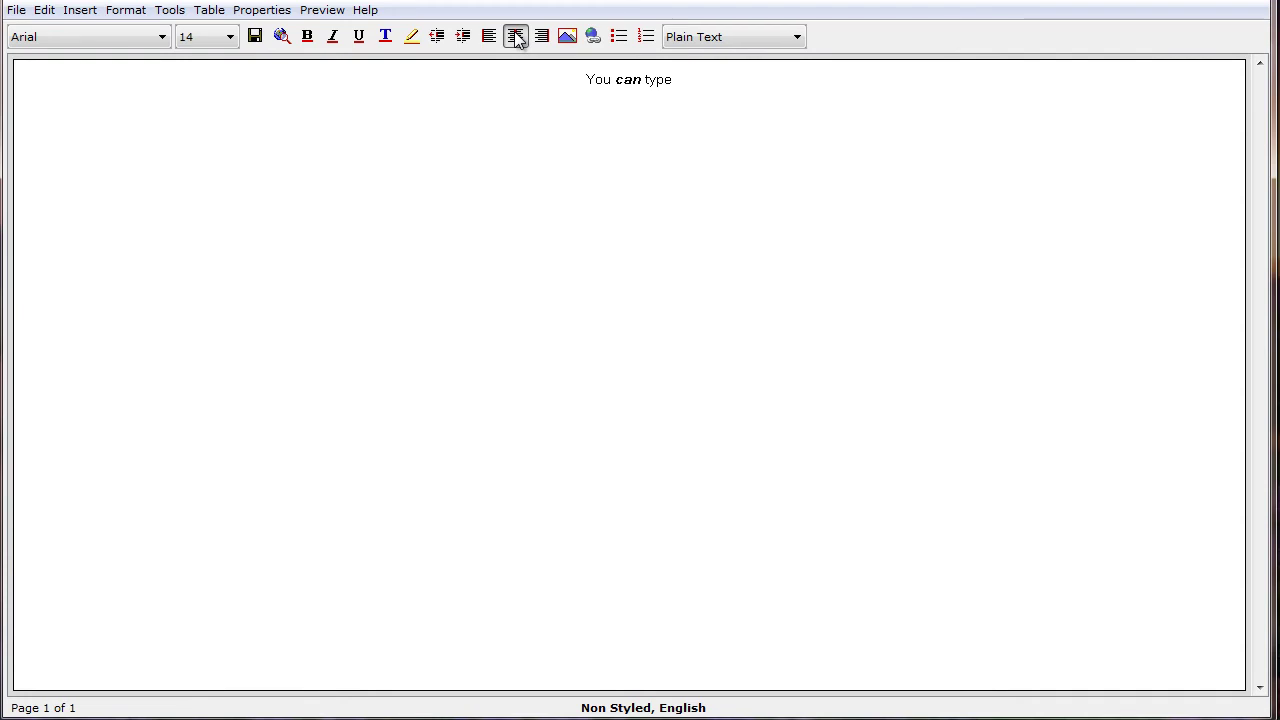
left_click(542, 45)
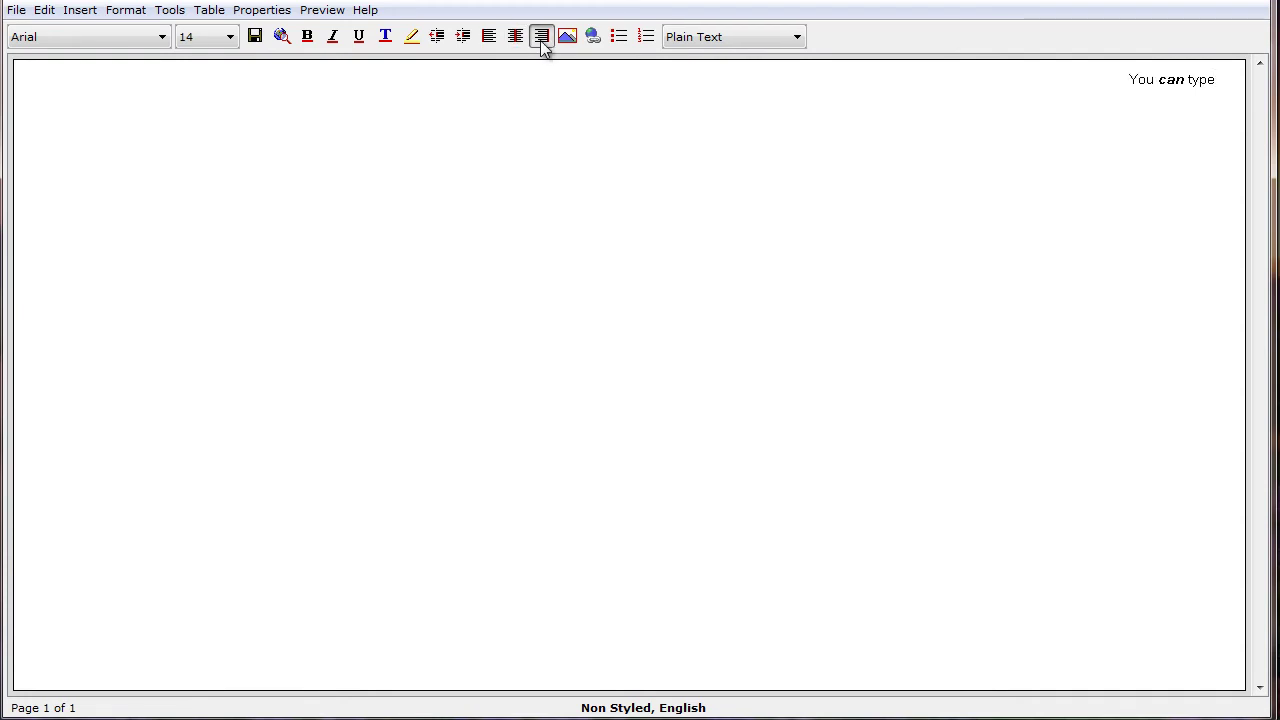
left_click(489, 38)
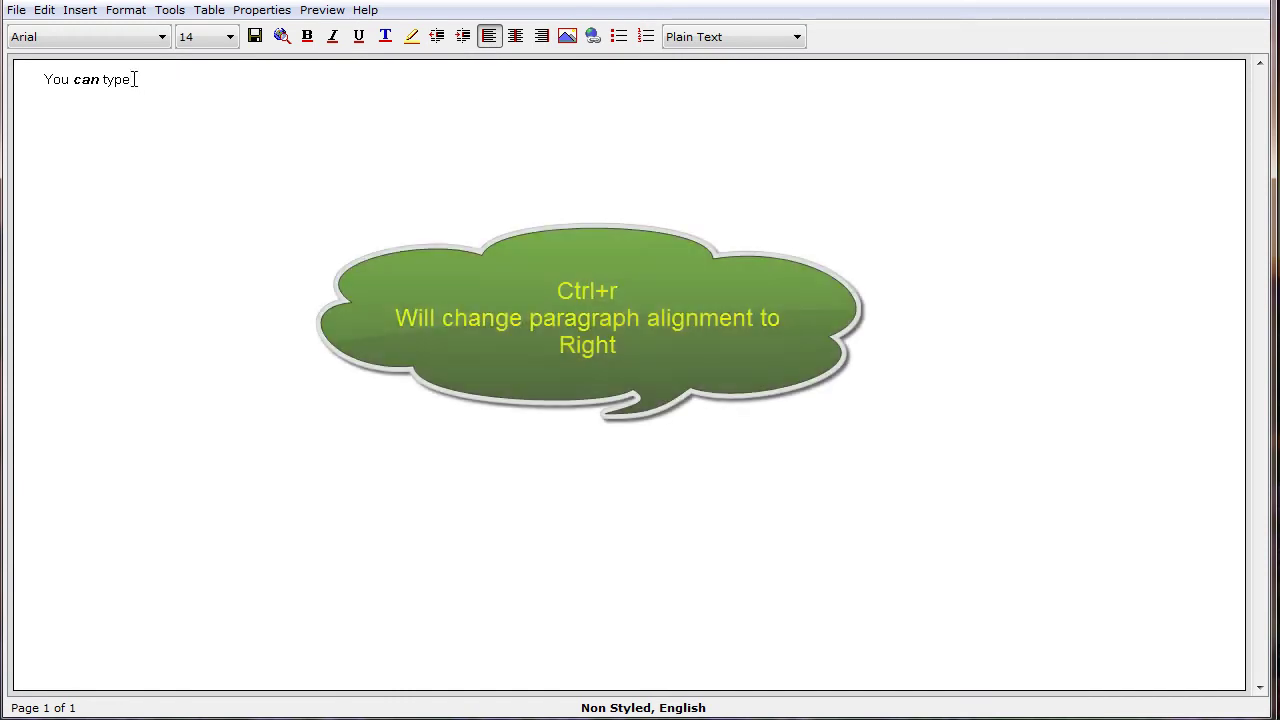
Cycle the sentence through right, centre and left alignment with keyboard shortcuts
key("ctrl+r")
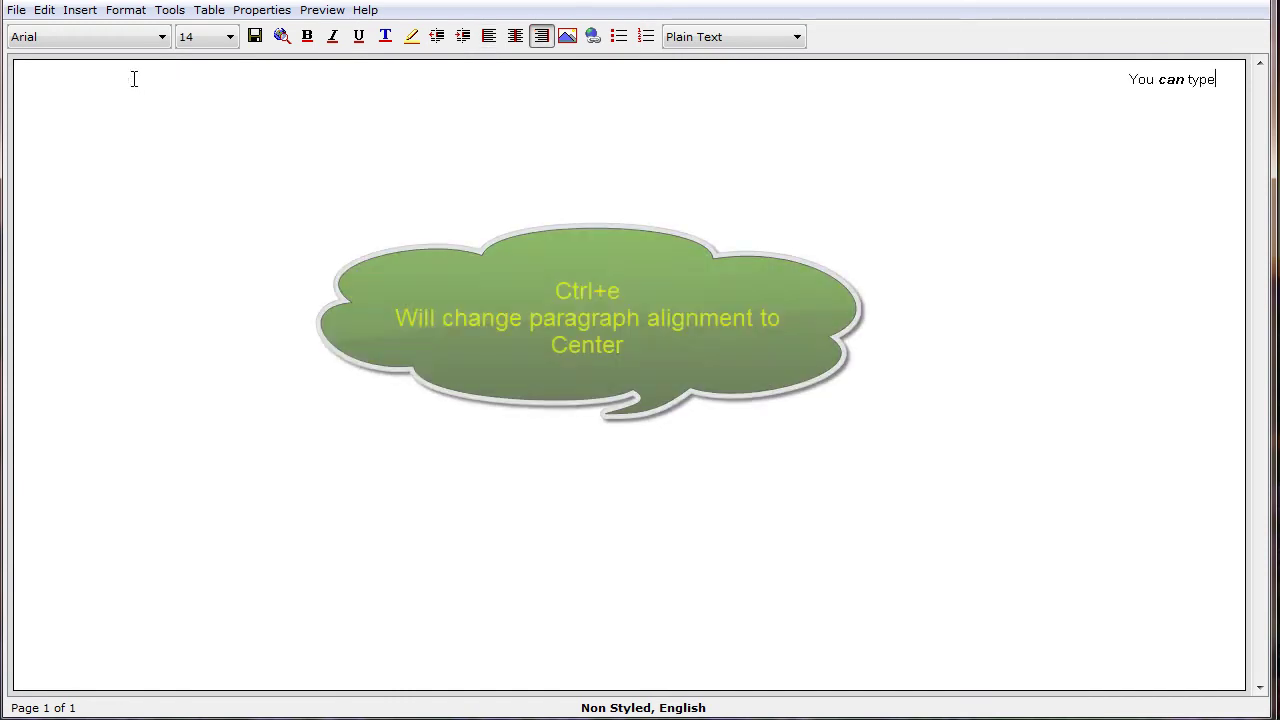
key("ctrl+e")
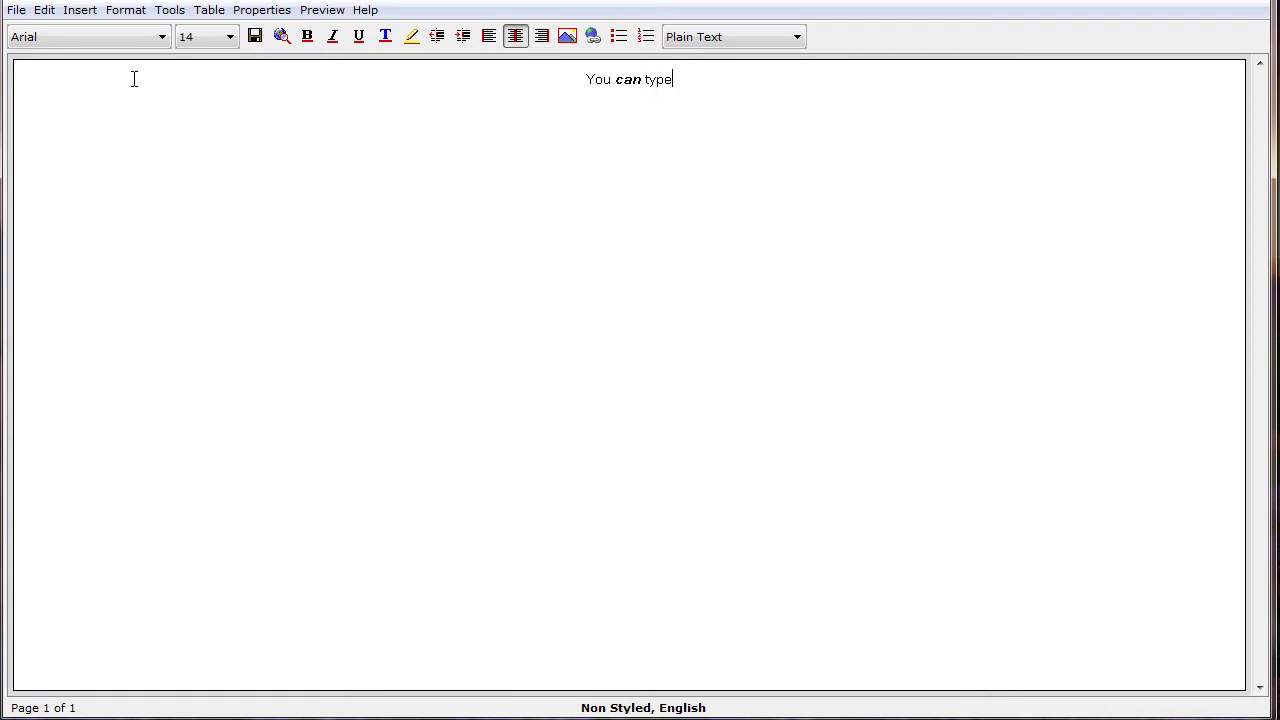
key("ctrl+l")
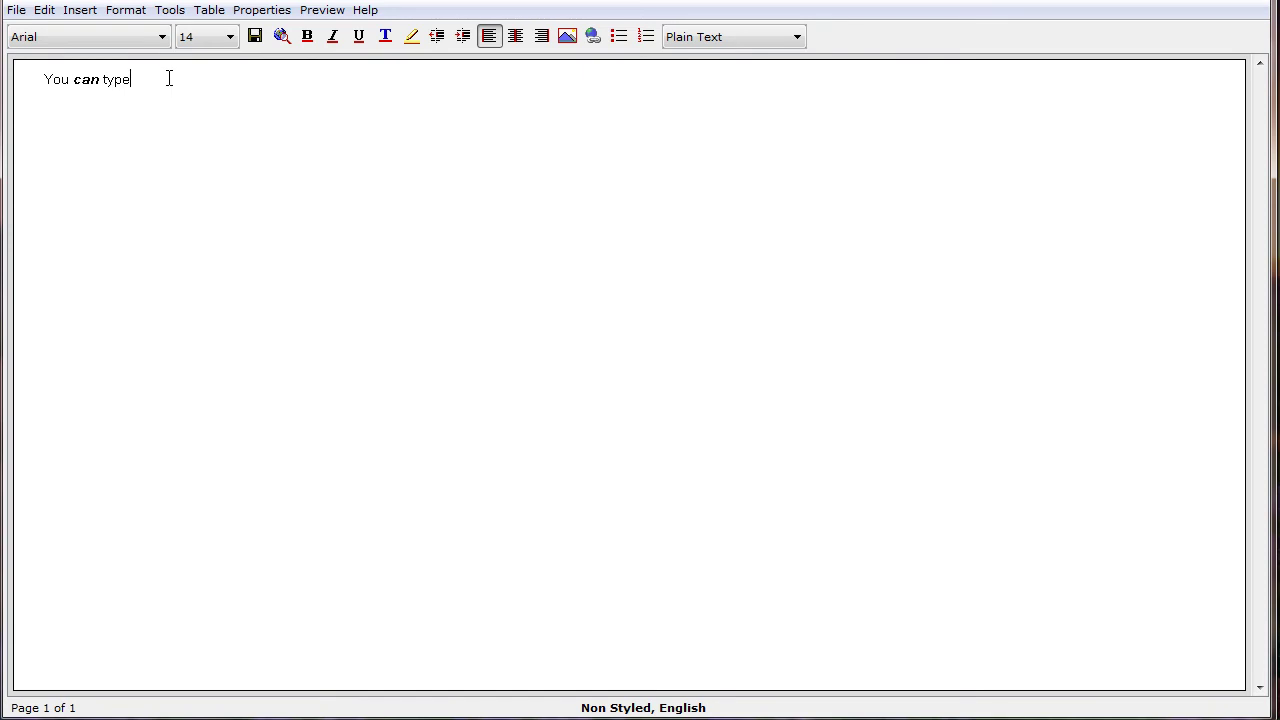
Make the word 'type' bold and italic with Ctrl+B and Ctrl+I, then select the sentence
double_click(116, 79)
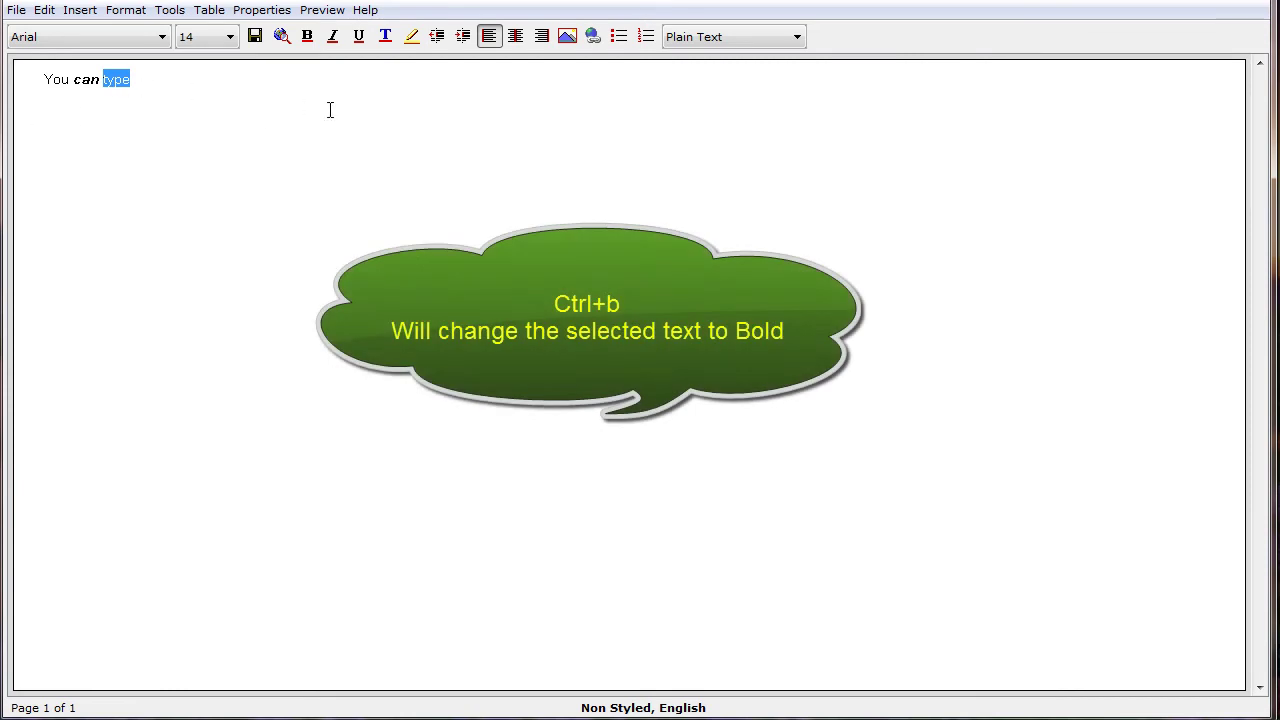
key("ctrl+b")
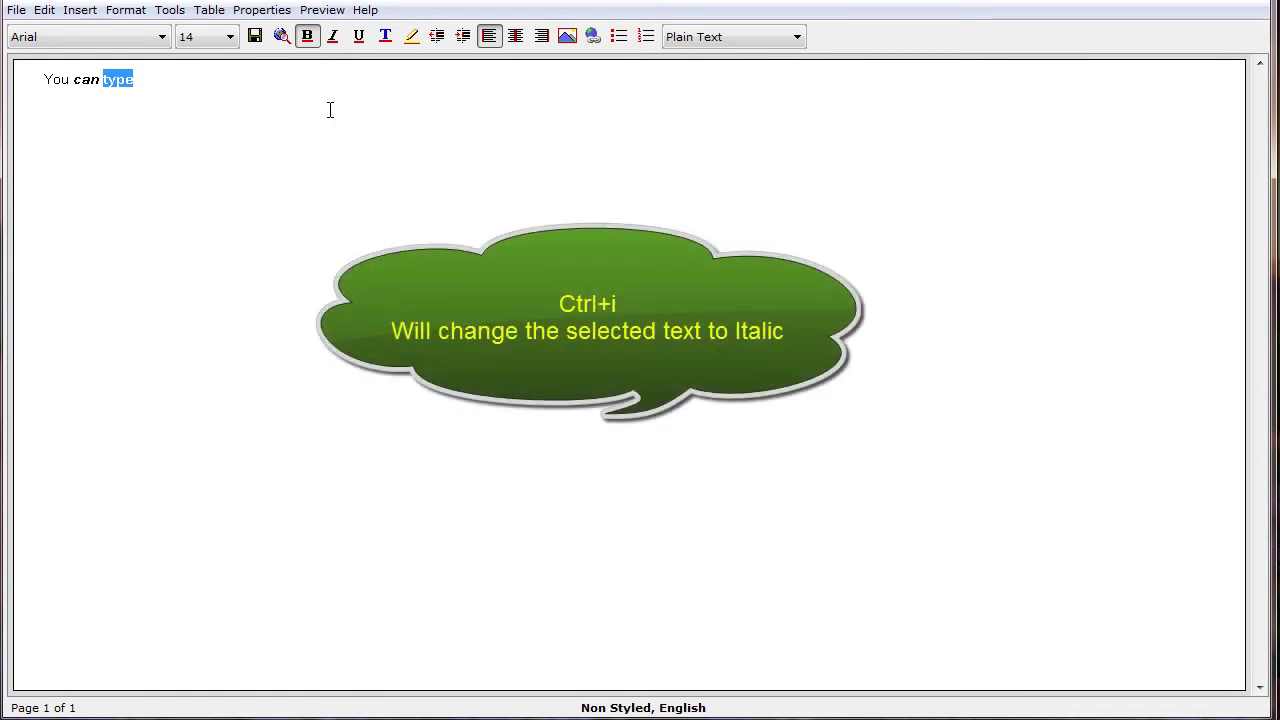
key("ctrl+i")
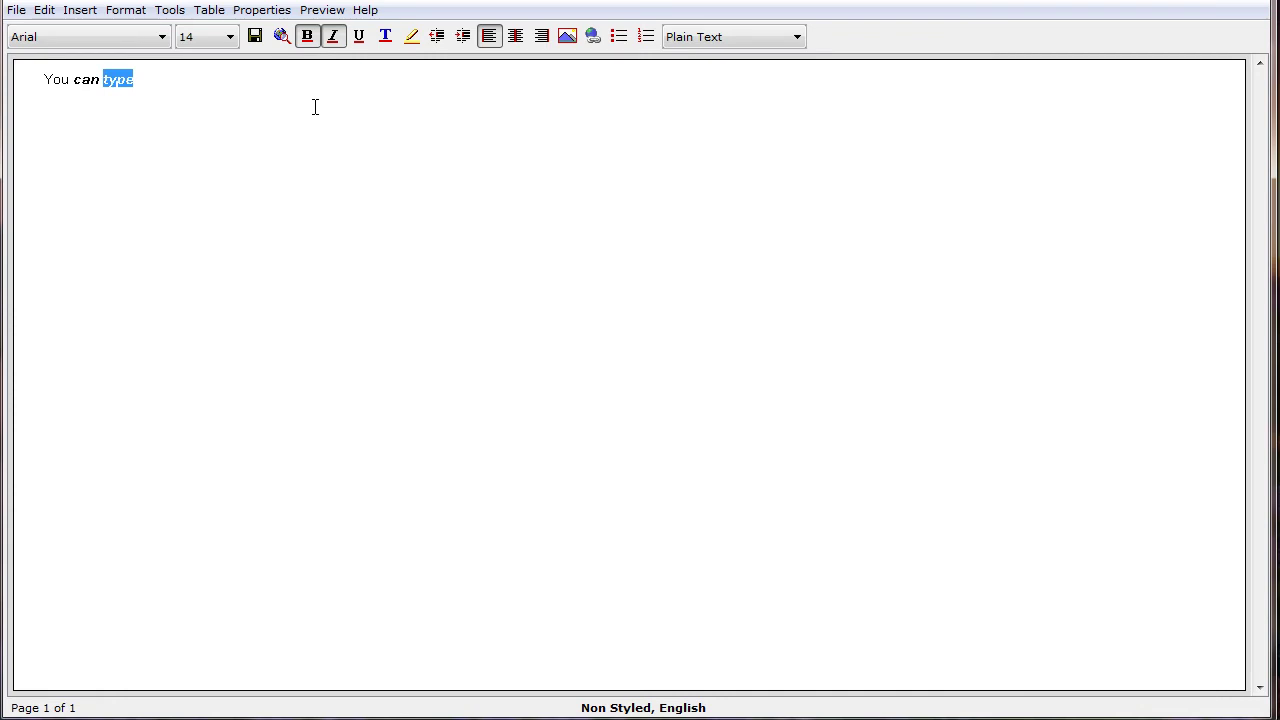
left_click(140, 79)
left_click_drag(140, 79, 42, 77)
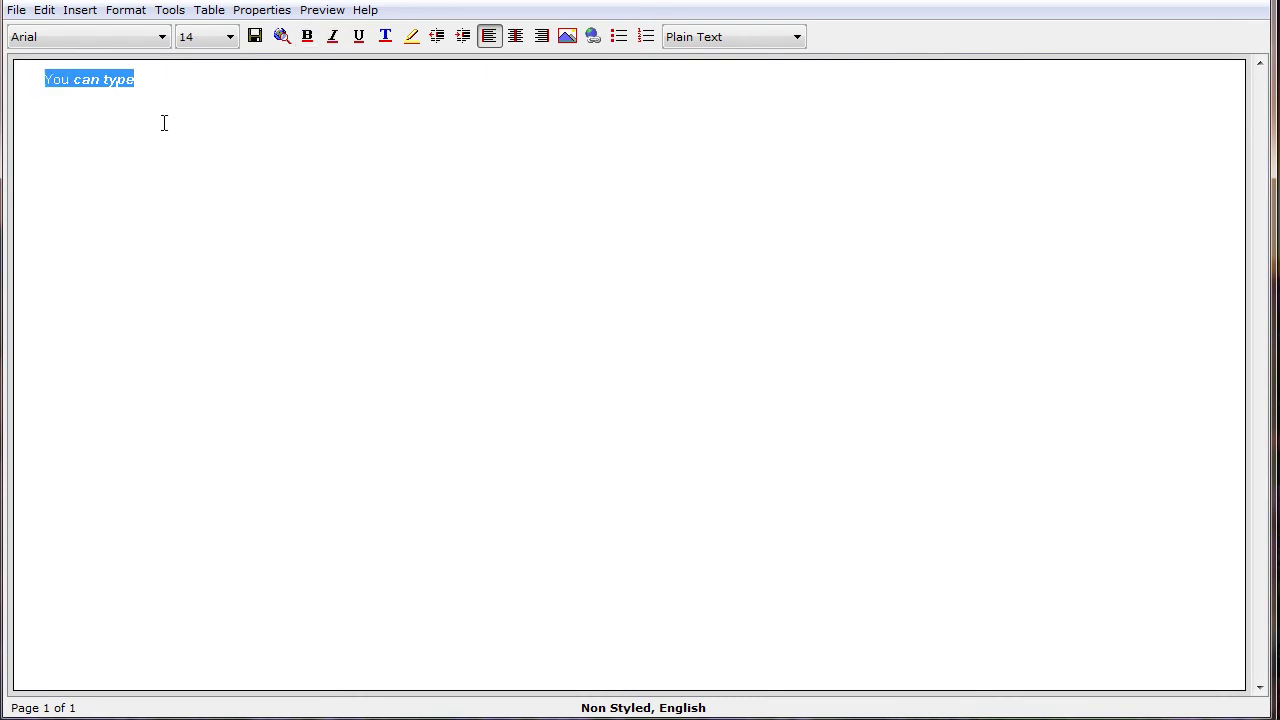
Remove all formatting from 'You can type' and delete the line
left_click(133, 13)
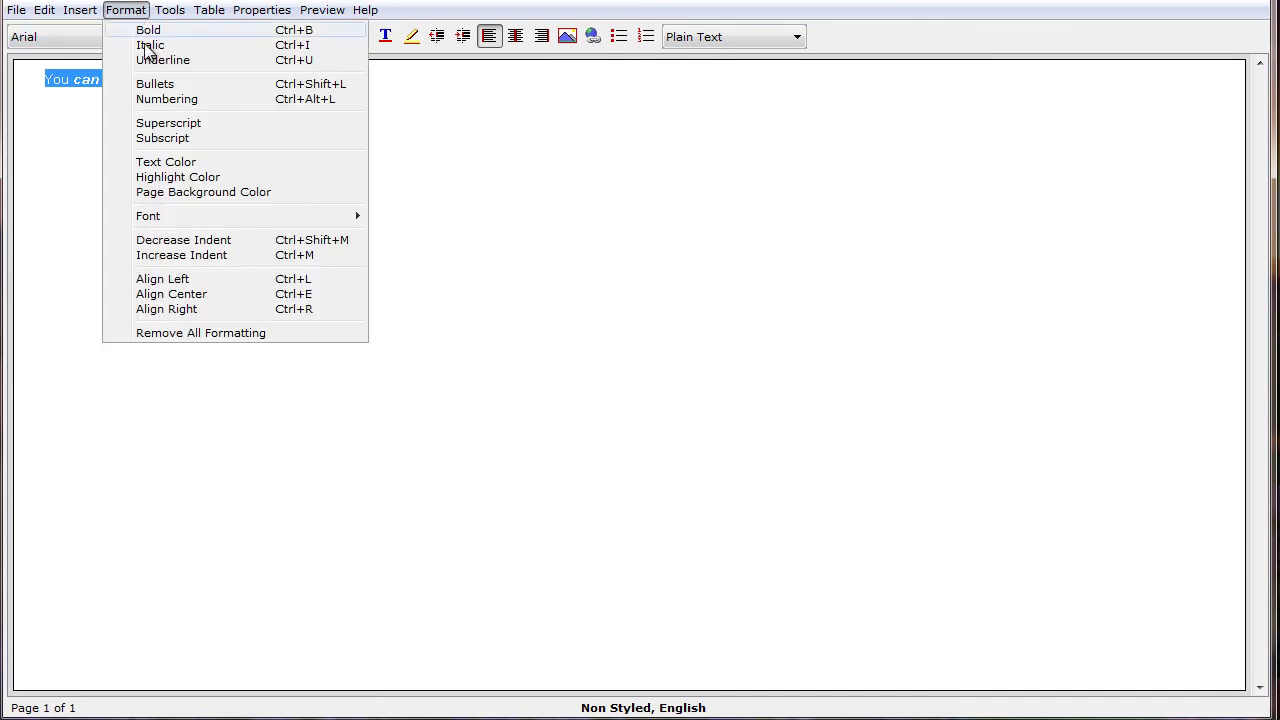
left_click(215, 332)
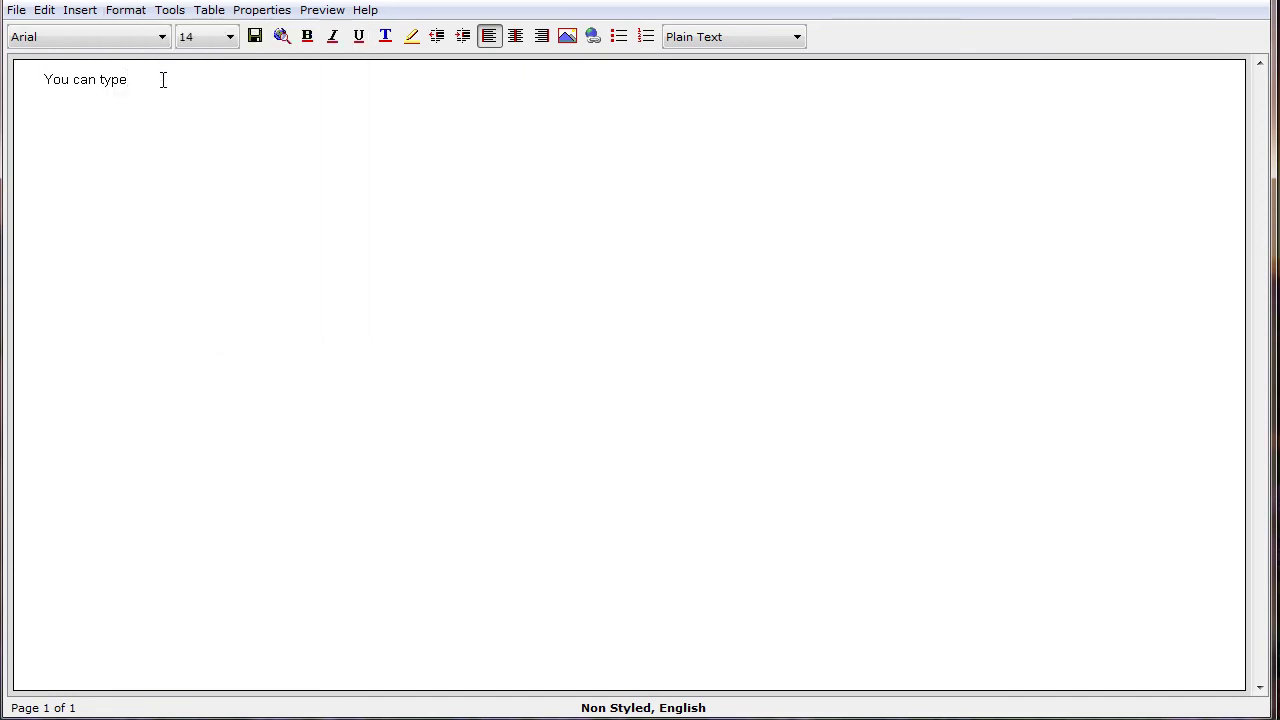
left_click_drag(139, 77, 35, 79)
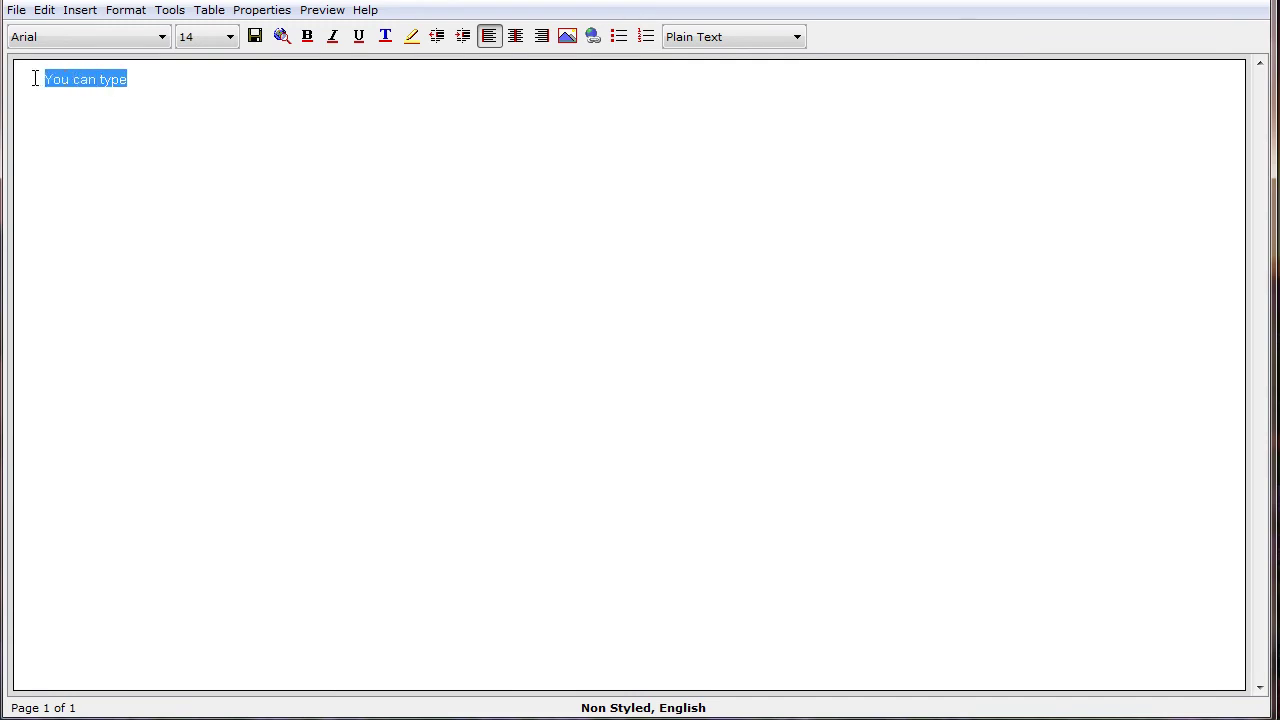
key("Delete")
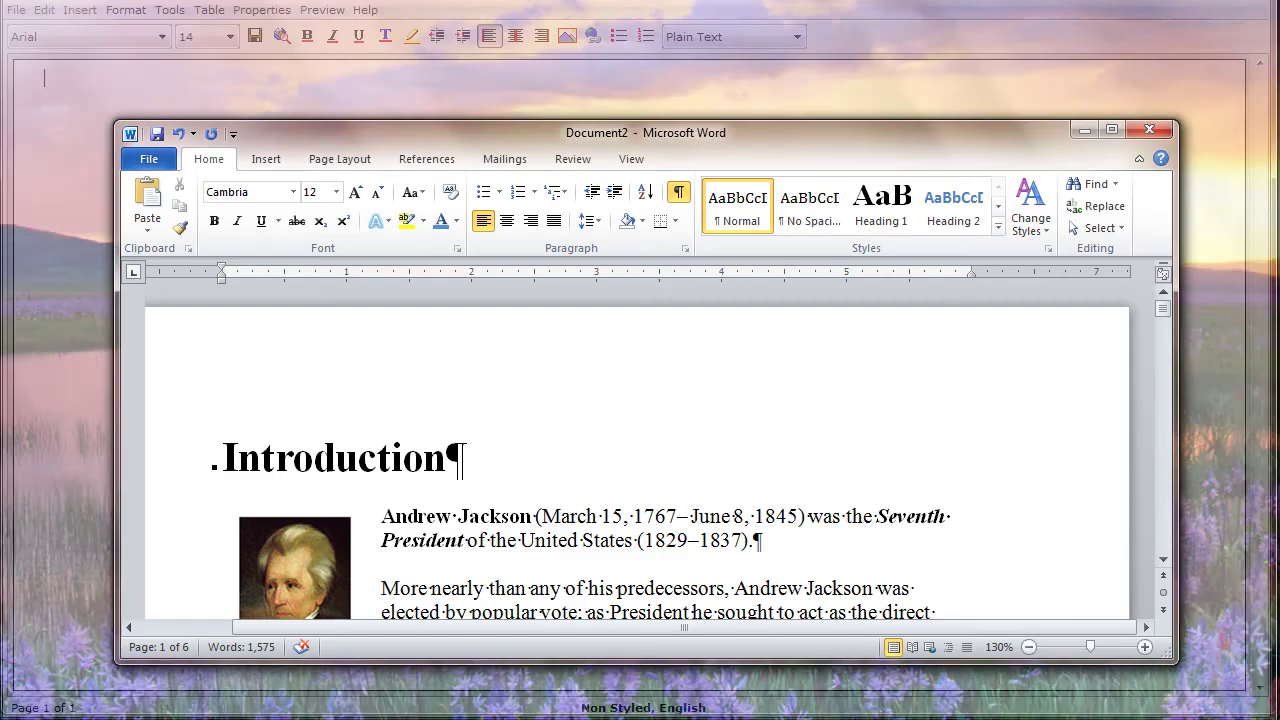
left_click(220, 708)
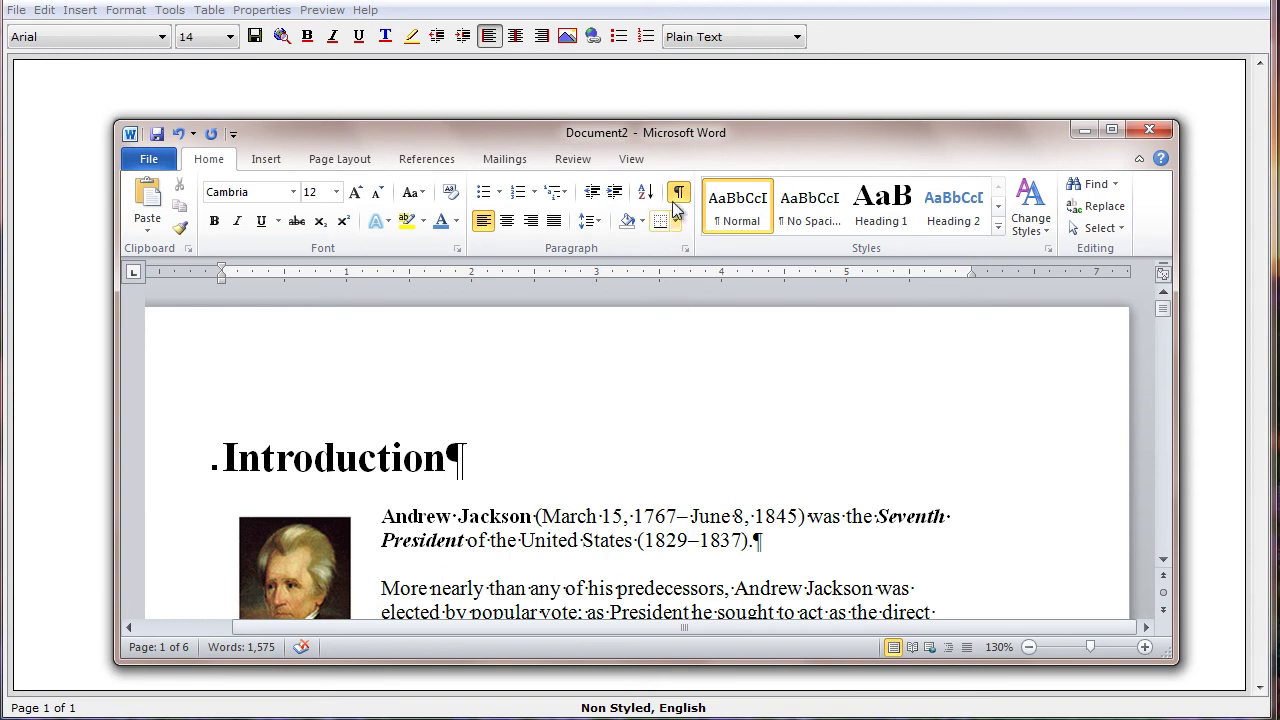
Select and copy the entire Word Introduction document, then return to SoftChalk Create
left_click_drag(755, 132, 799, 92)
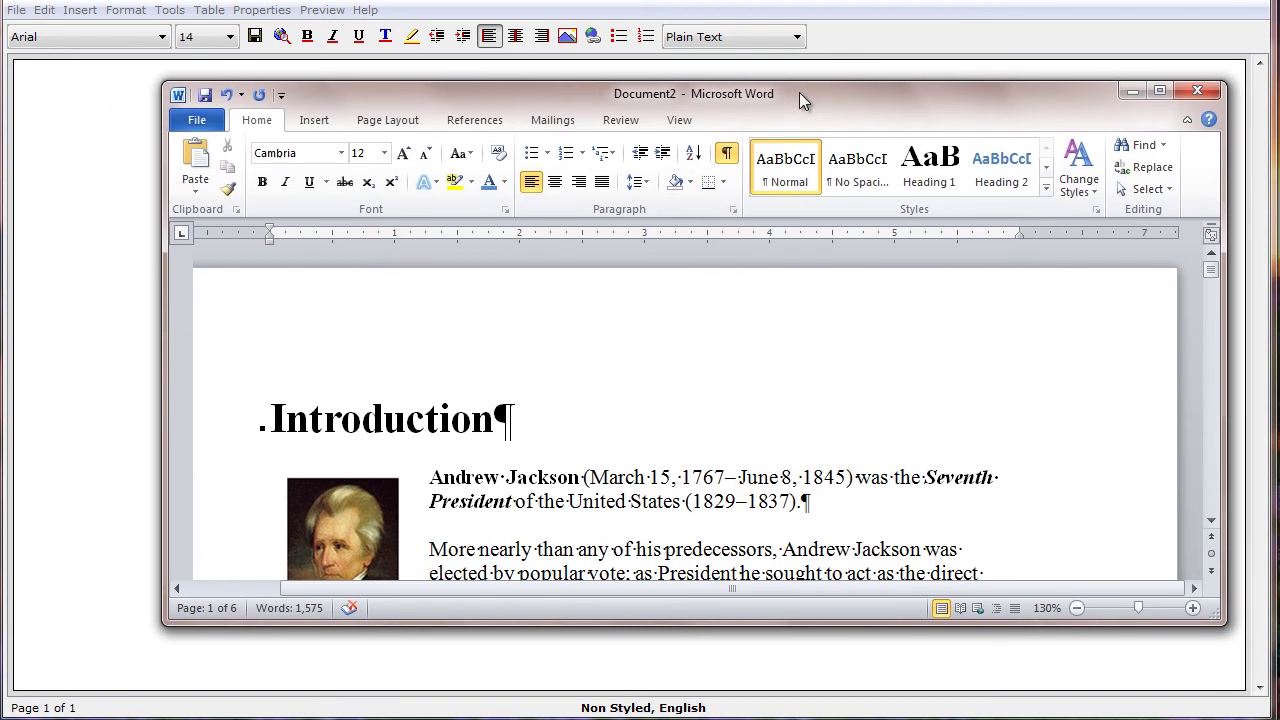
left_click(541, 415)
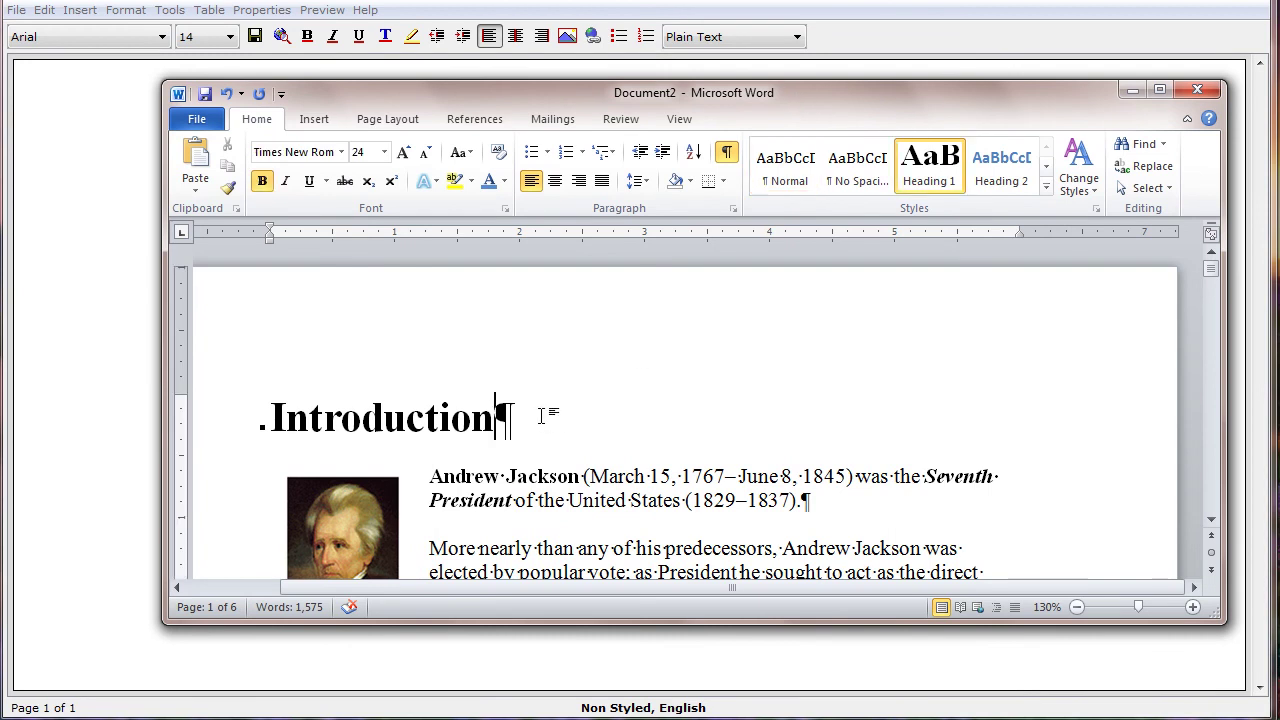
left_click(1146, 189)
left_click(1166, 212)
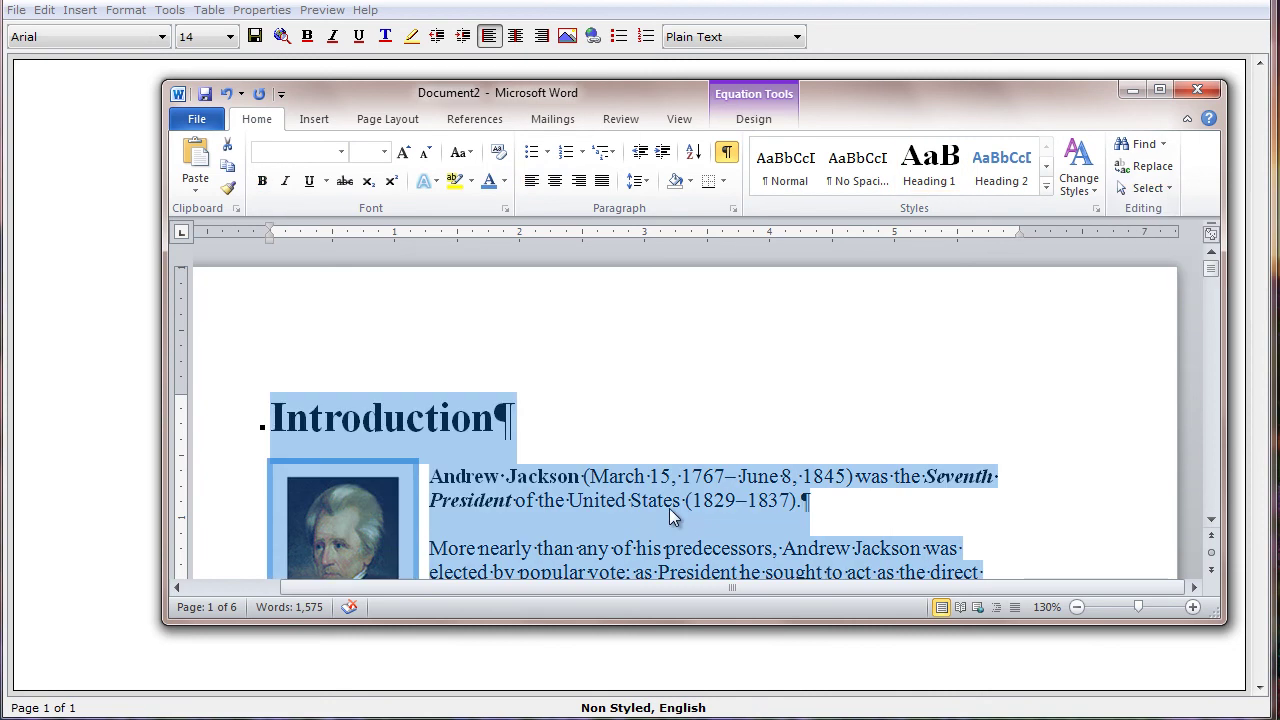
left_click(228, 170)
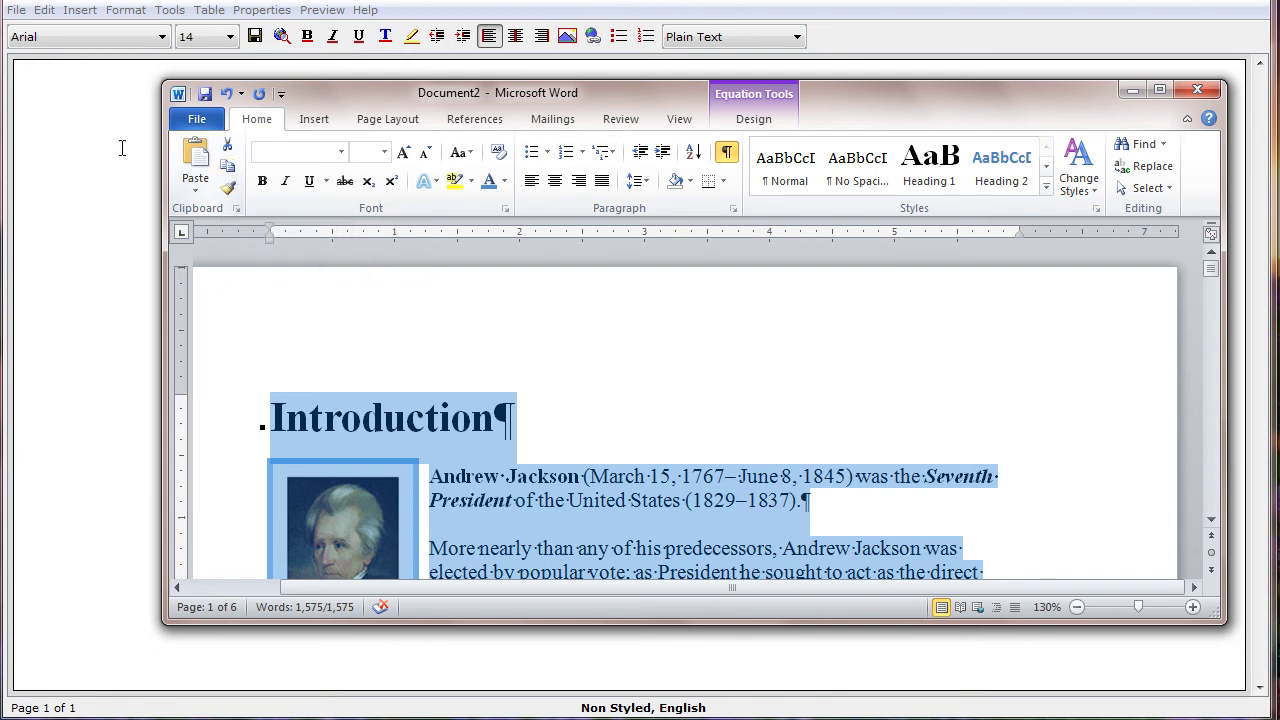
left_click(62, 119)
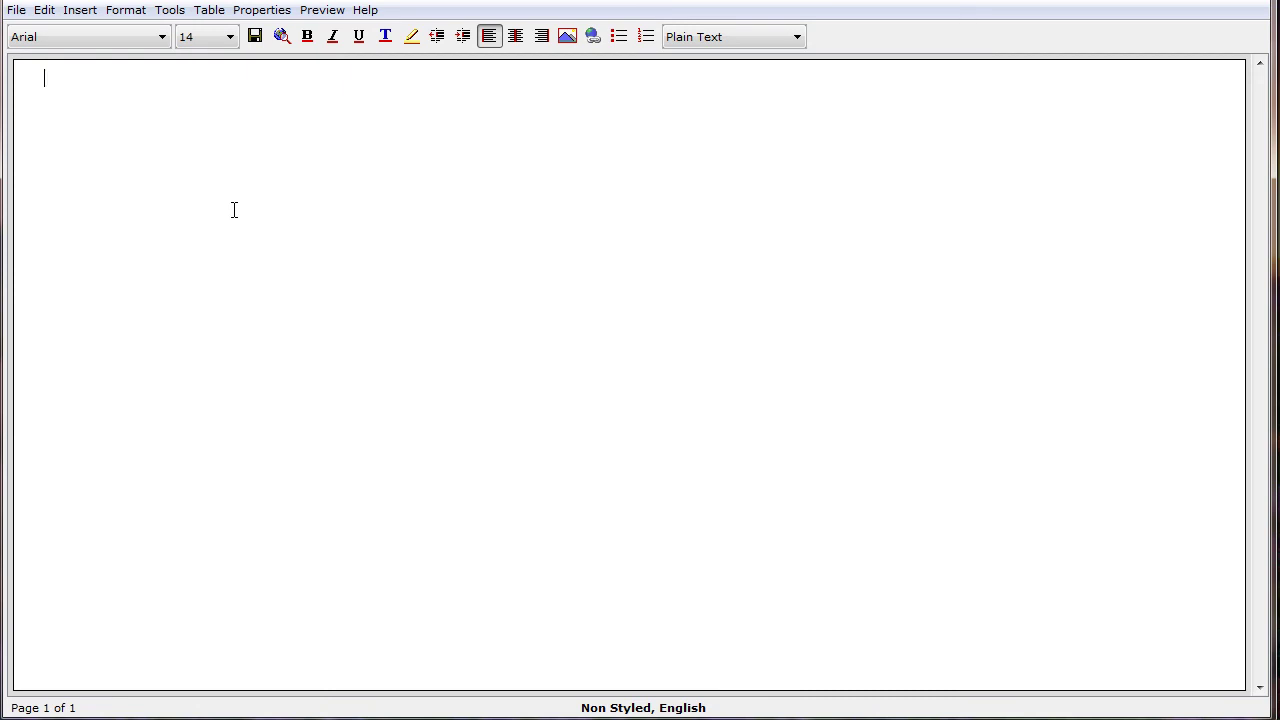
Paste the copied Word document onto the lesson page via the right-click menu
left_click(44, 12)
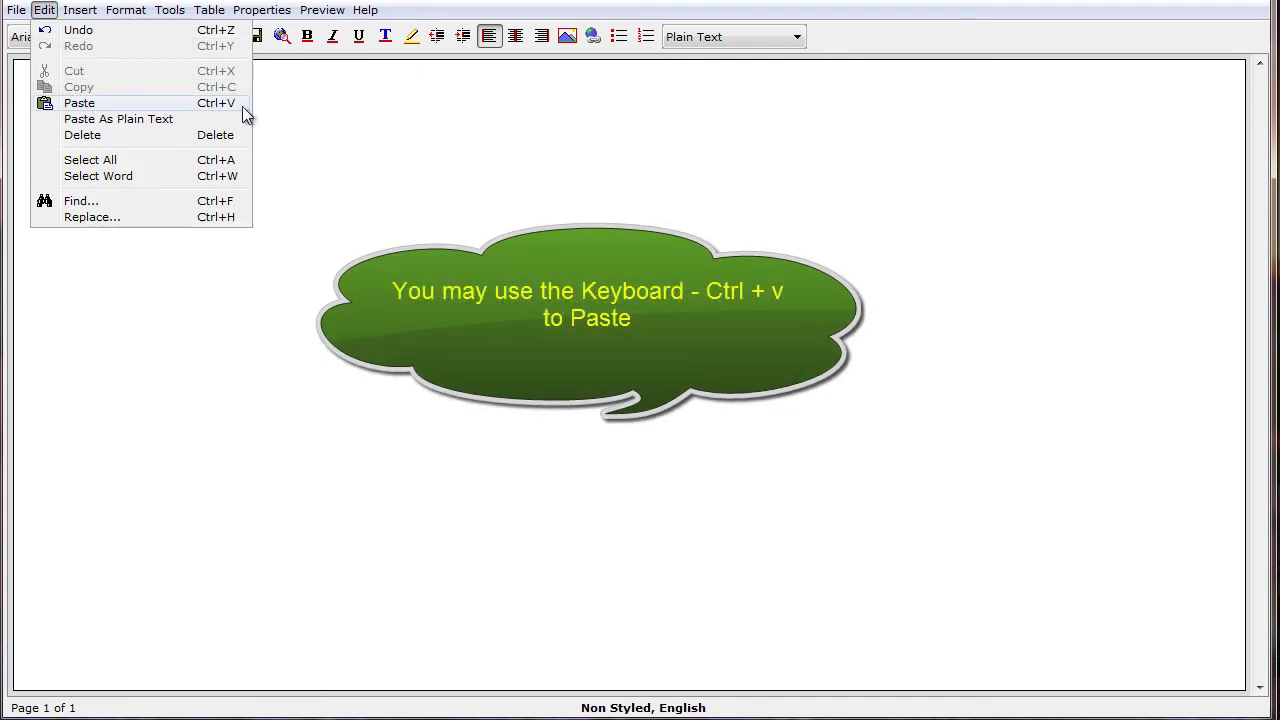
left_click(289, 104)
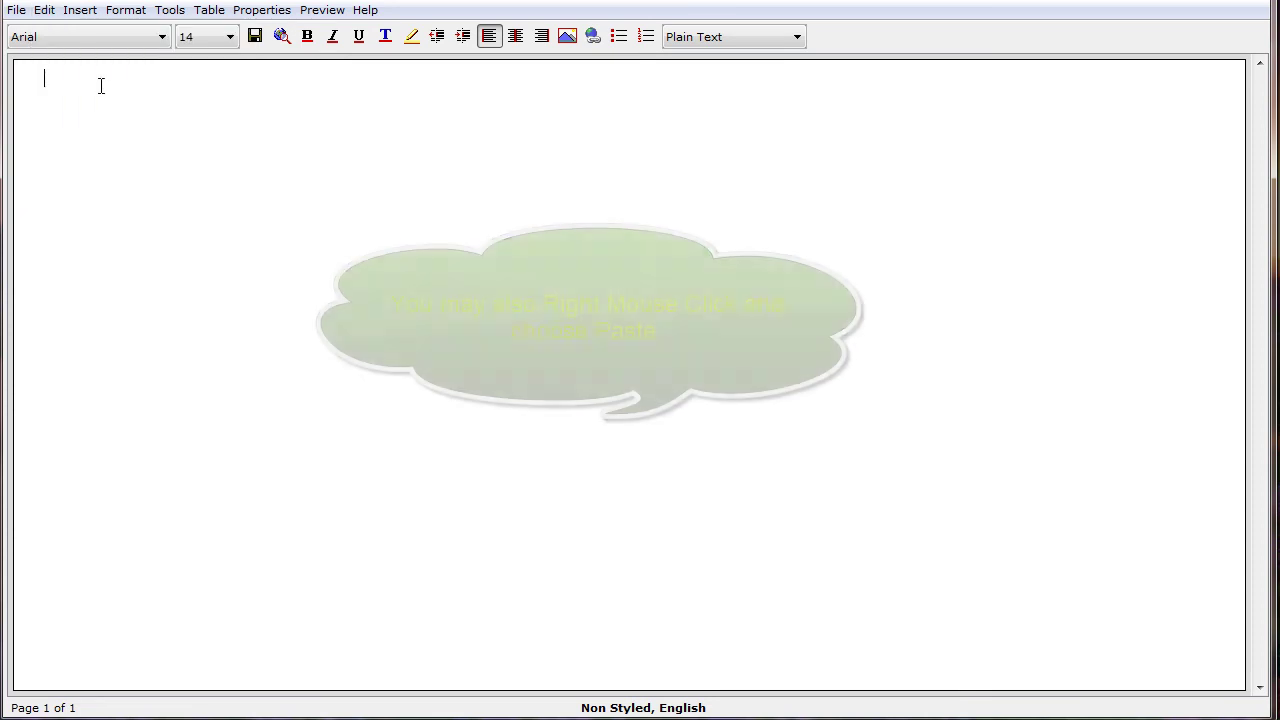
right_click(44, 68)
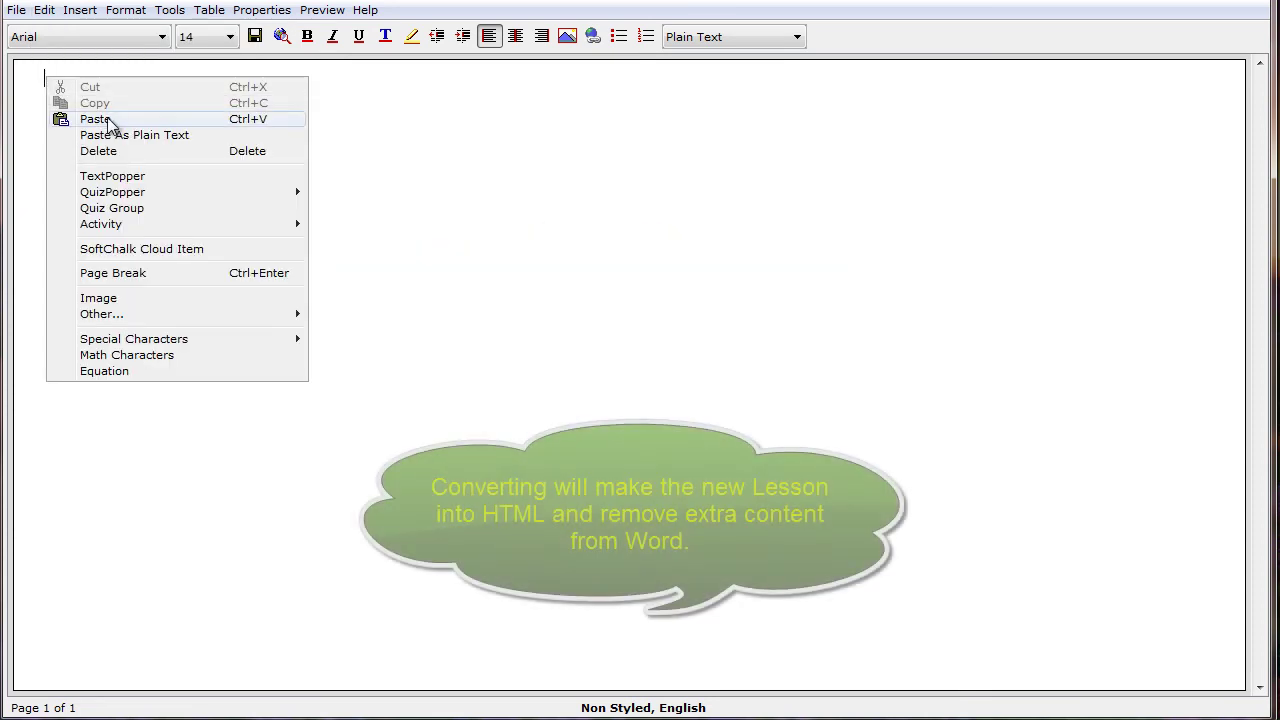
left_click(108, 121)
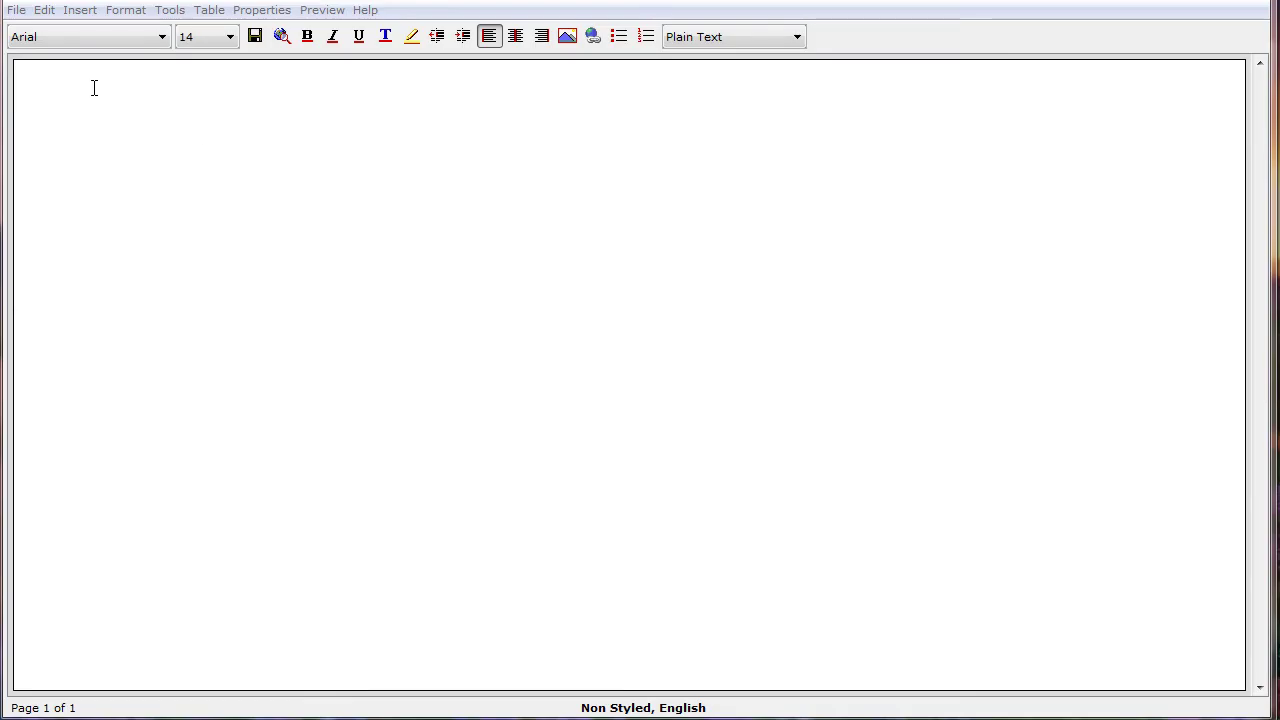
Use Tools > Media Search to find 'bones' and open the Bones in the Human Body lesson
left_click(181, 14)
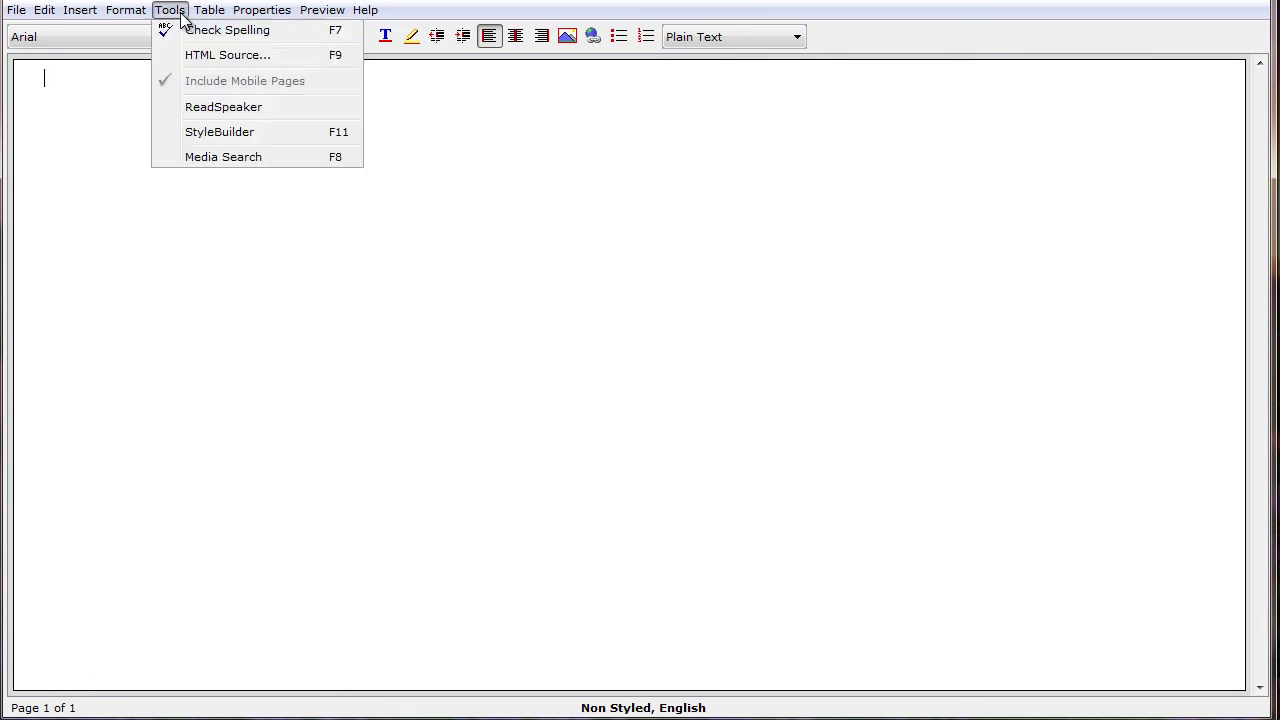
left_click(228, 160)
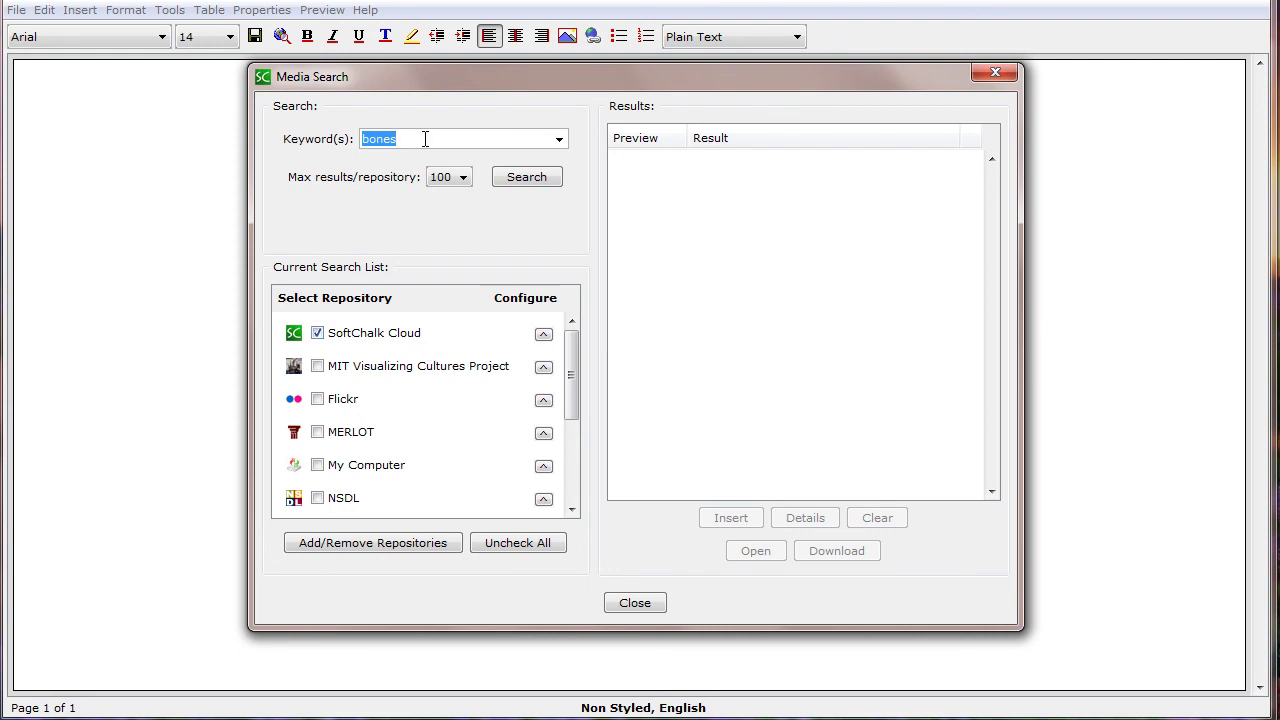
left_click(518, 180)
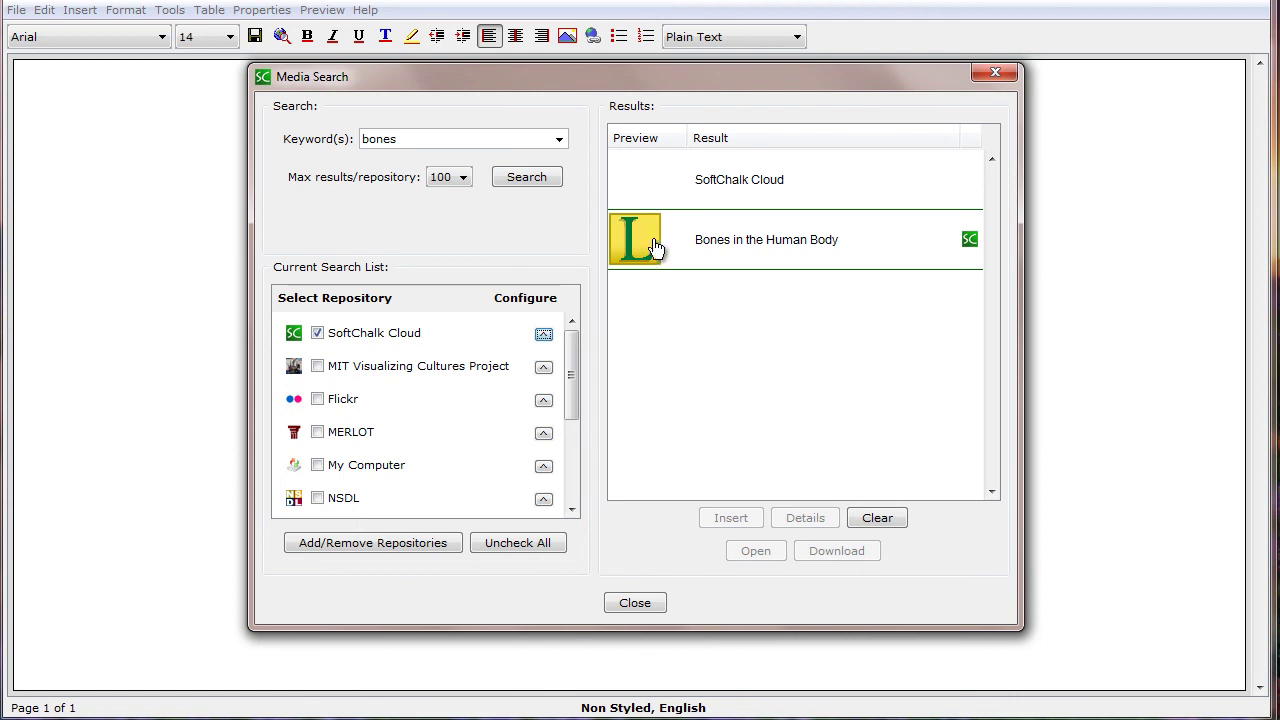
left_click(755, 240)
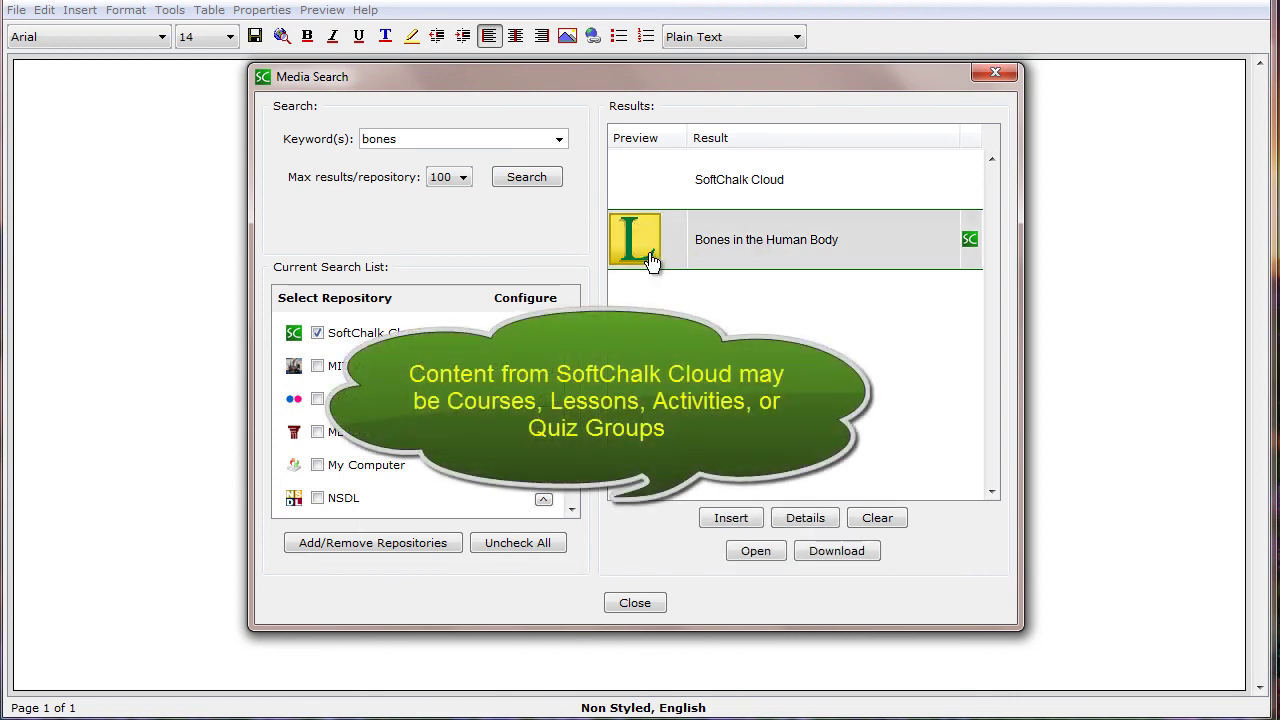
left_click(756, 551)
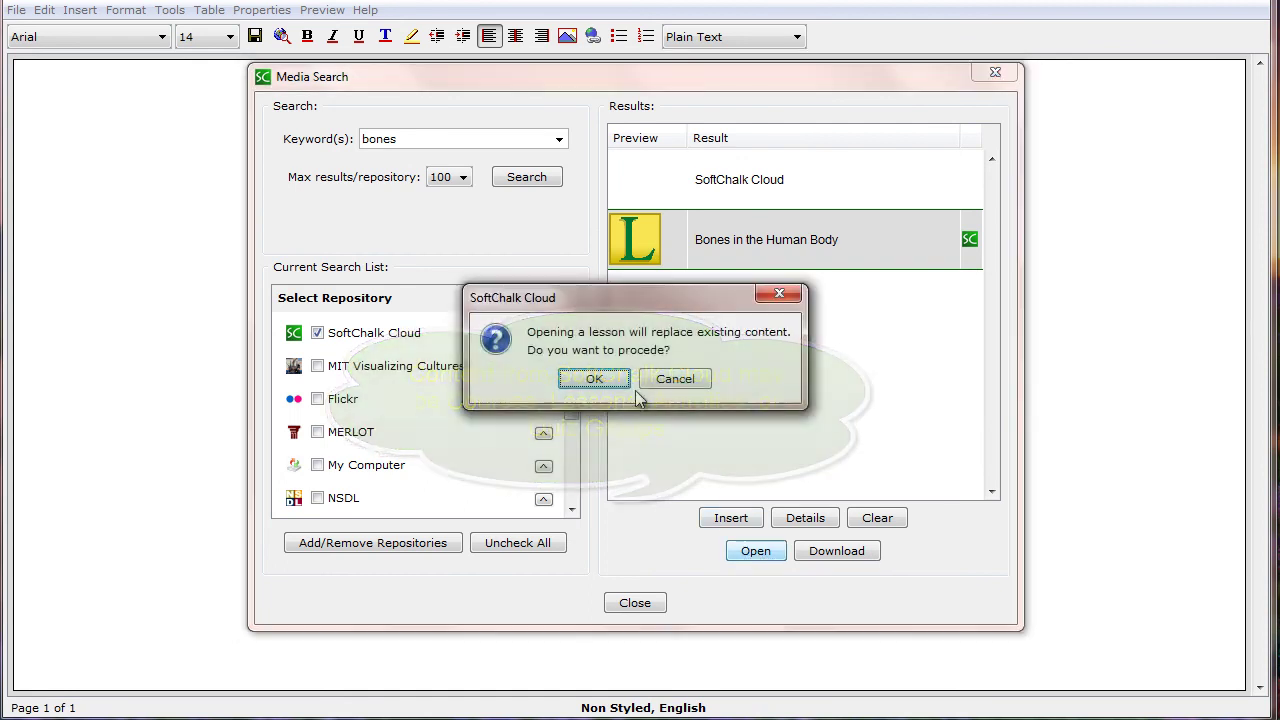
Confirm replacing the page content with the Bones in the Human Body lesson
left_click(612, 380)
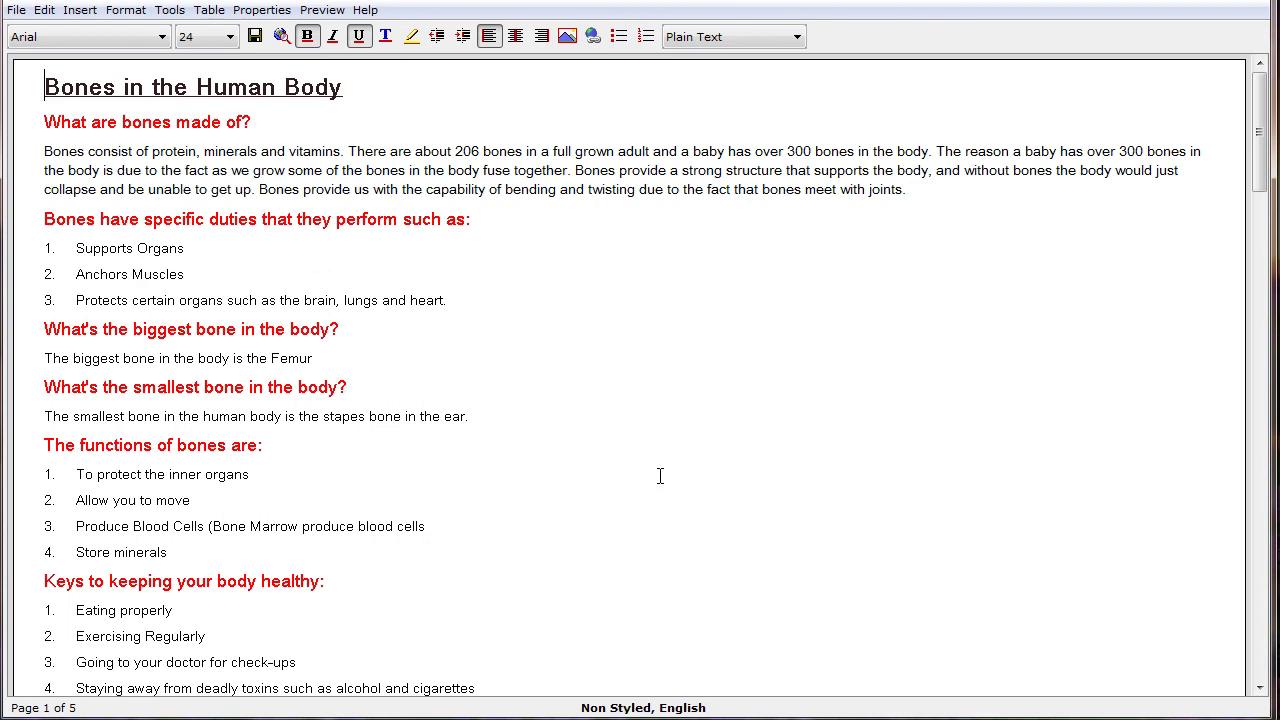